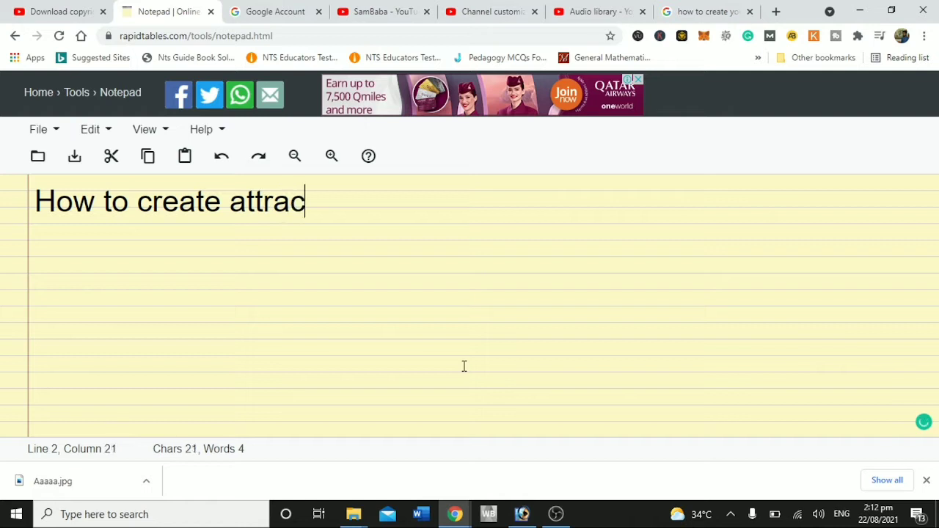
# Step: Complete the note's title line as "How to create attractive thumnail" and start a new line below it
pyautogui.write('th')
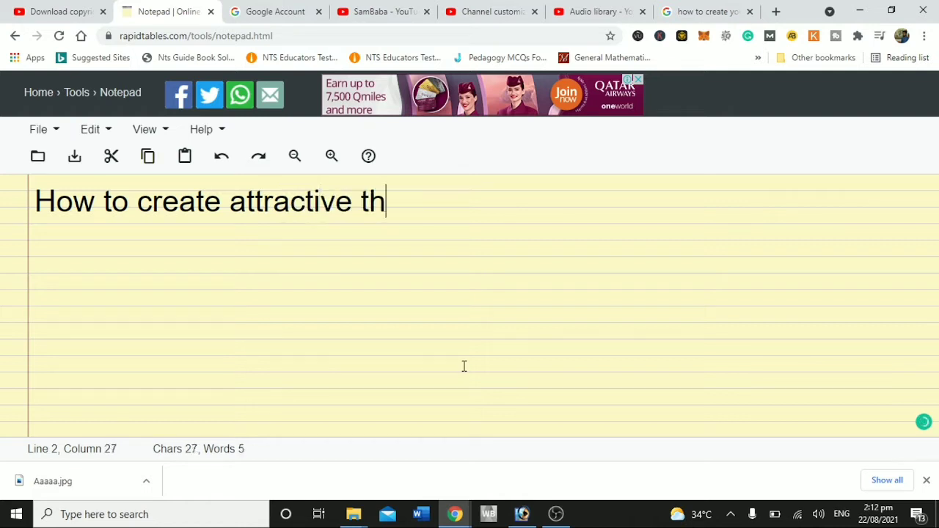
pyautogui.write('umnai;')
pyautogui.write('l')
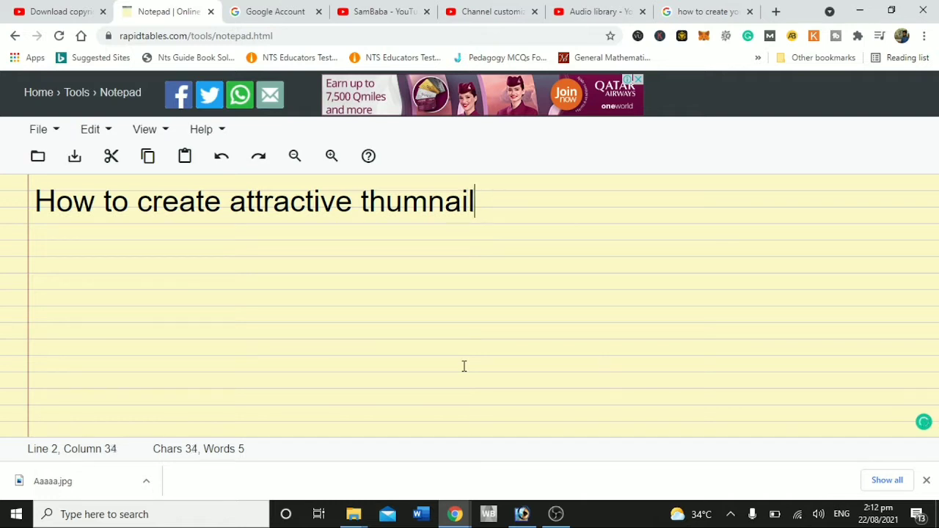
pyautogui.press('Return')
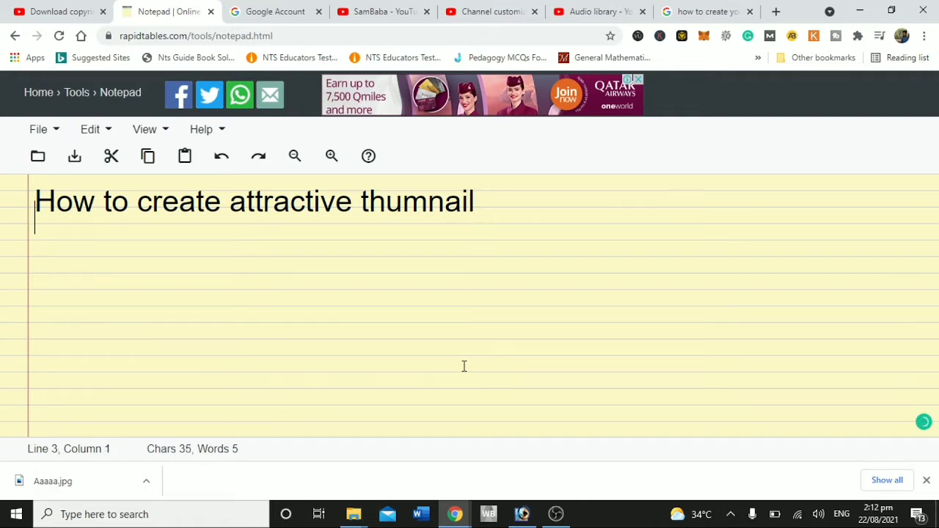
# Step: Write "First open Photoshop" on the second line and correct the misspelled title word to "thumbnail"
pyautogui.write('Fir')
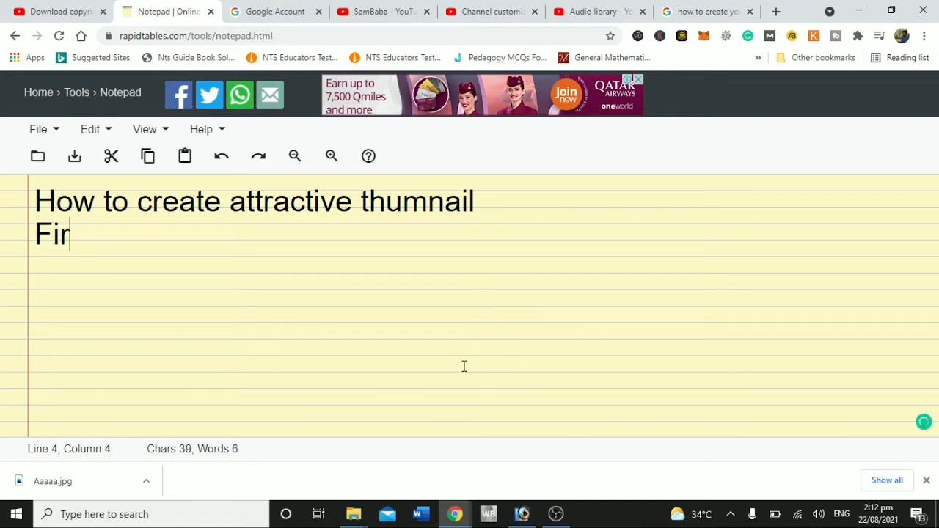
pyautogui.write('st op')
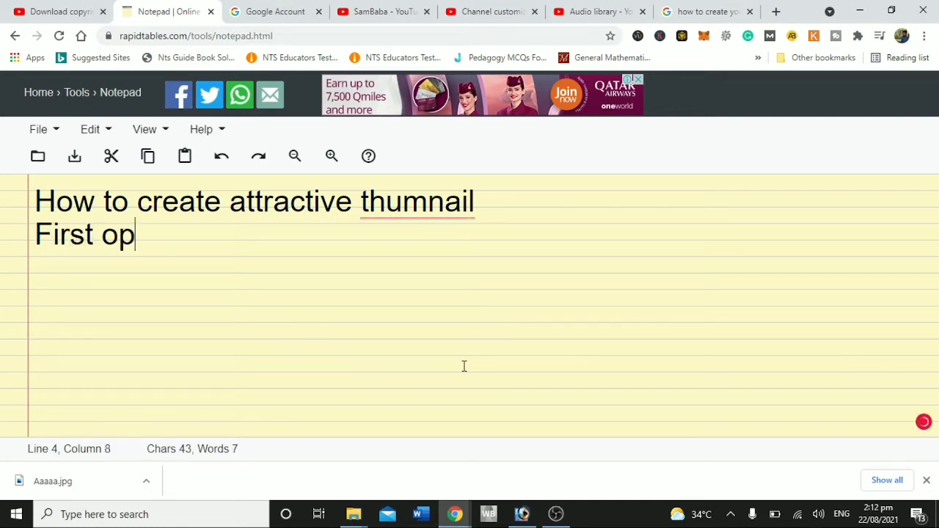
pyautogui.write('en')
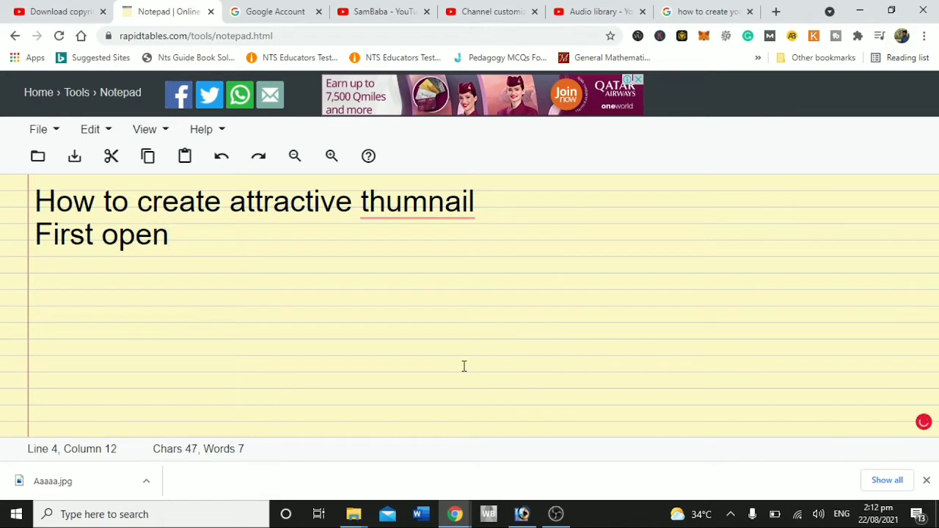
pyautogui.moveTo(433, 220)
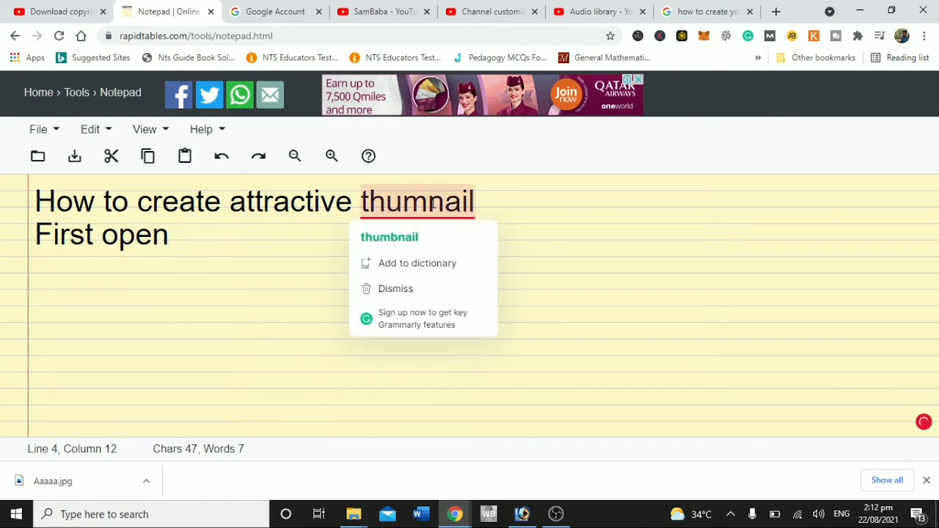
pyautogui.click(428, 236)
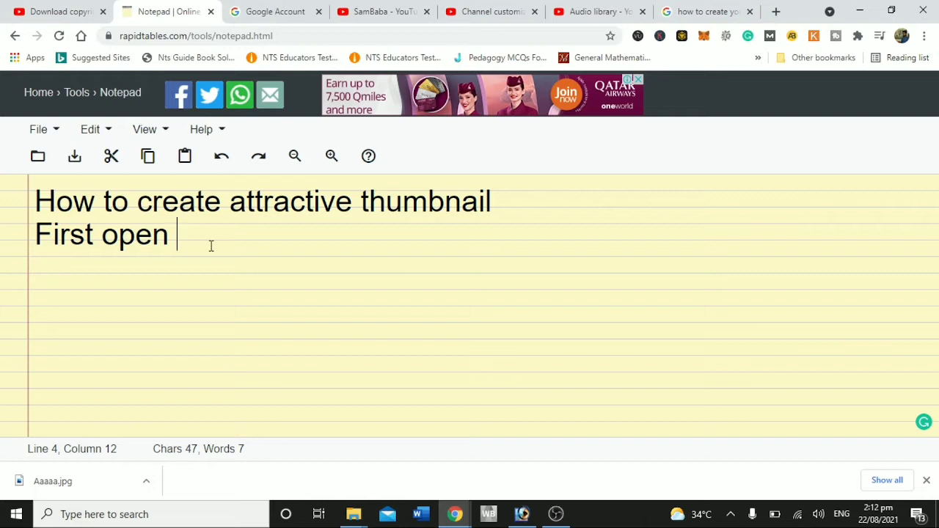
pyautogui.write('Photosh')
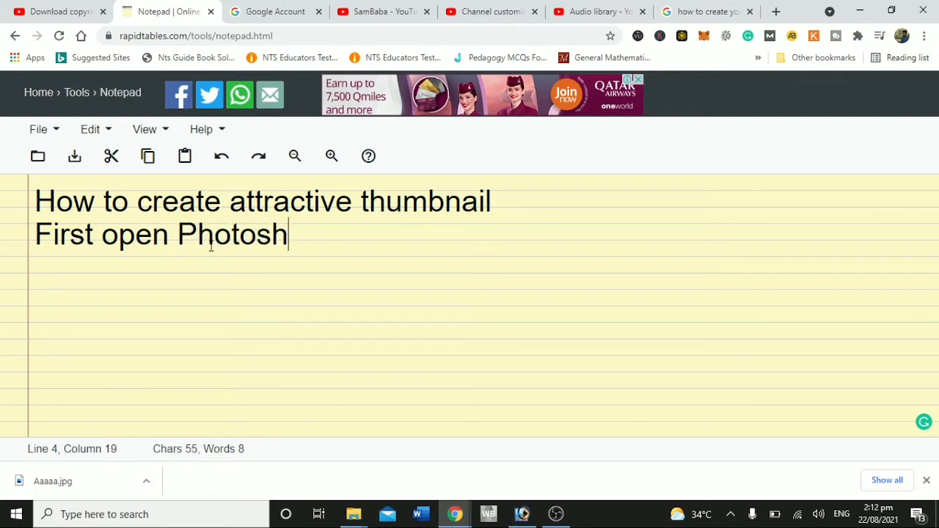
pyautogui.write('op')
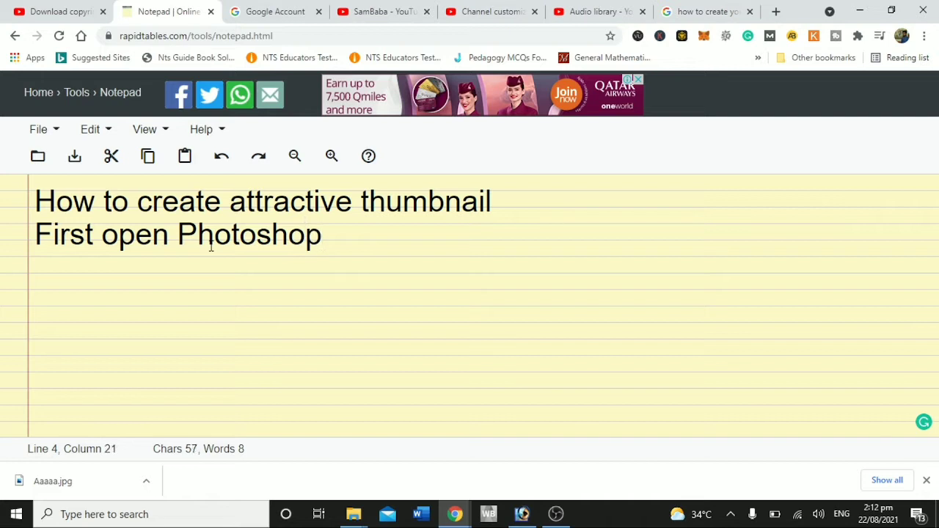
# Step: Switch to Photoshop and create a new document with the 1280 x 720 HDTV 720P preset size
pyautogui.click(556, 514)
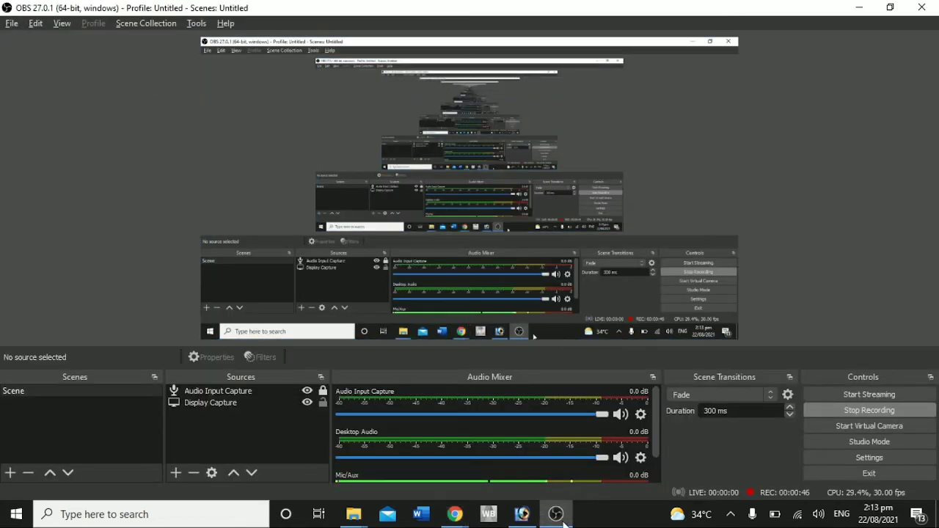
pyautogui.click(532, 518)
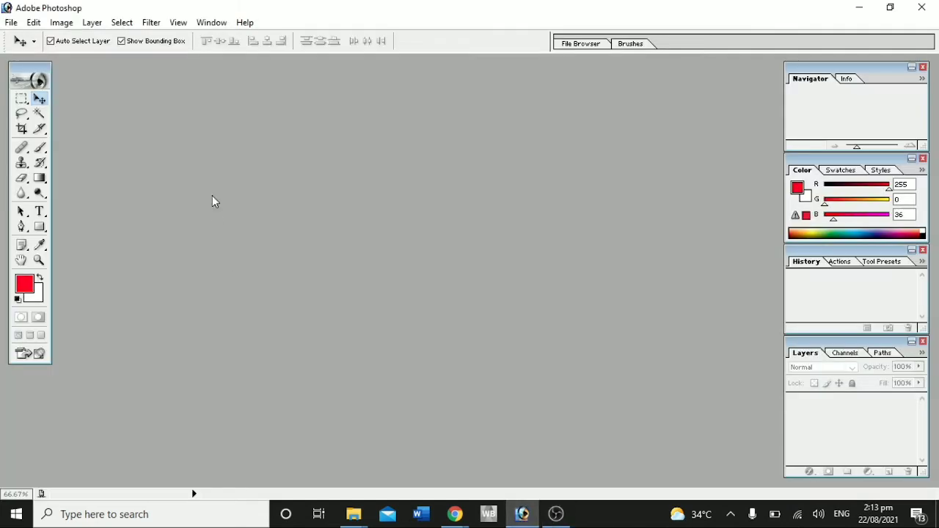
pyautogui.click(11, 24)
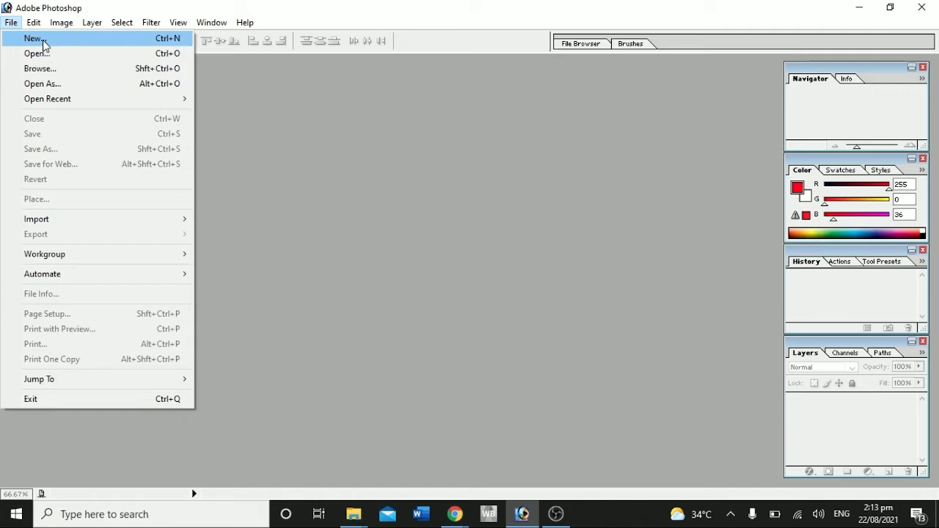
pyautogui.click(43, 46)
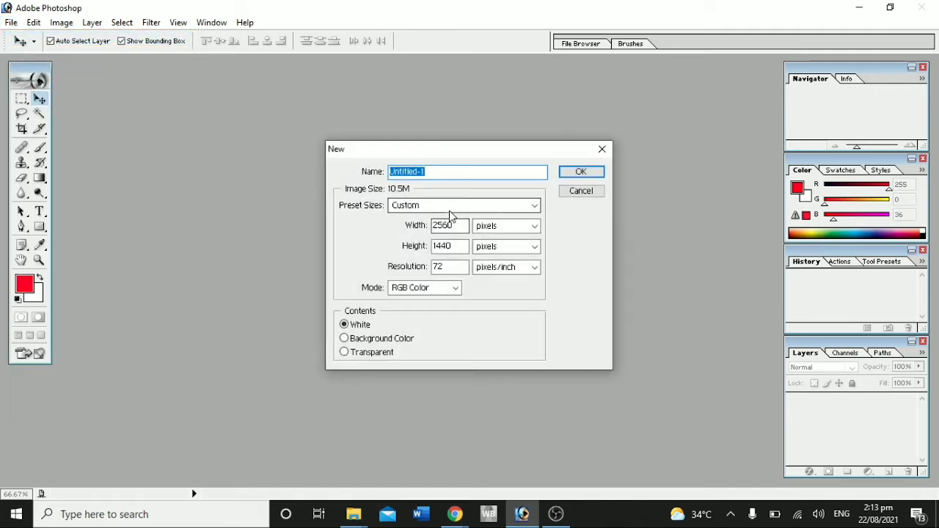
pyautogui.click(468, 210)
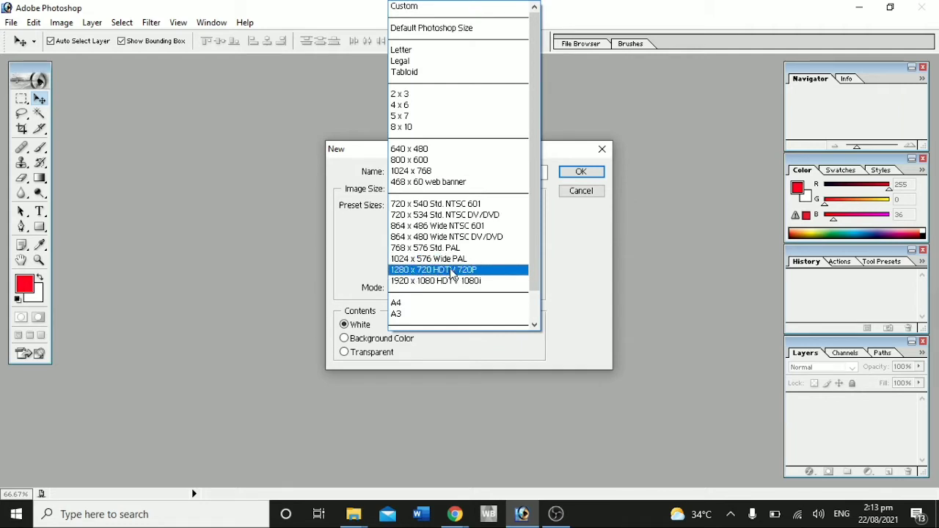
pyautogui.click(437, 272)
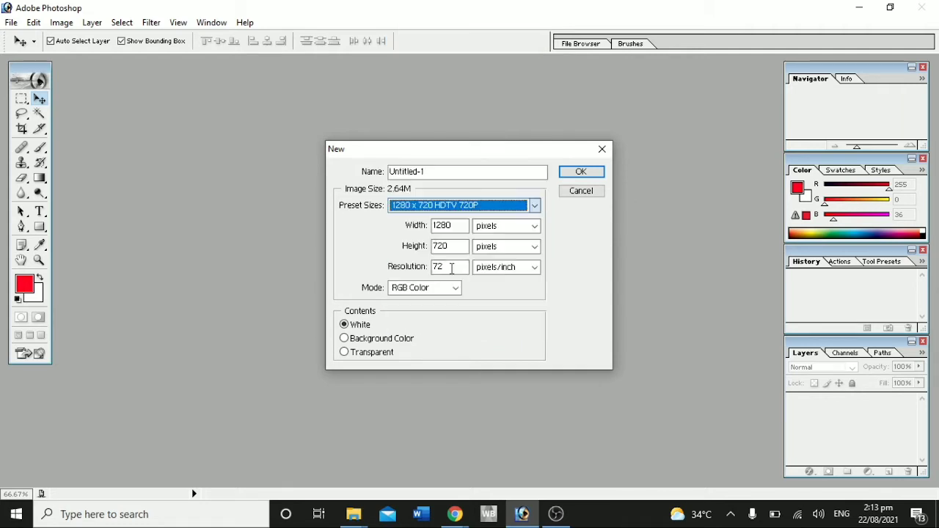
pyautogui.click(581, 175)
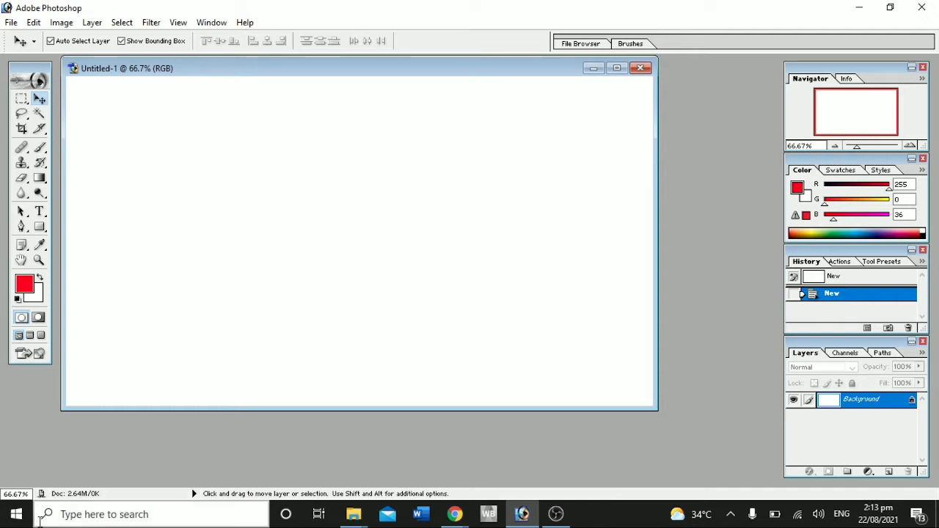
# Step: Launch InPage 2014 Khattat from the recent apps in Windows search
pyautogui.click(71, 517)
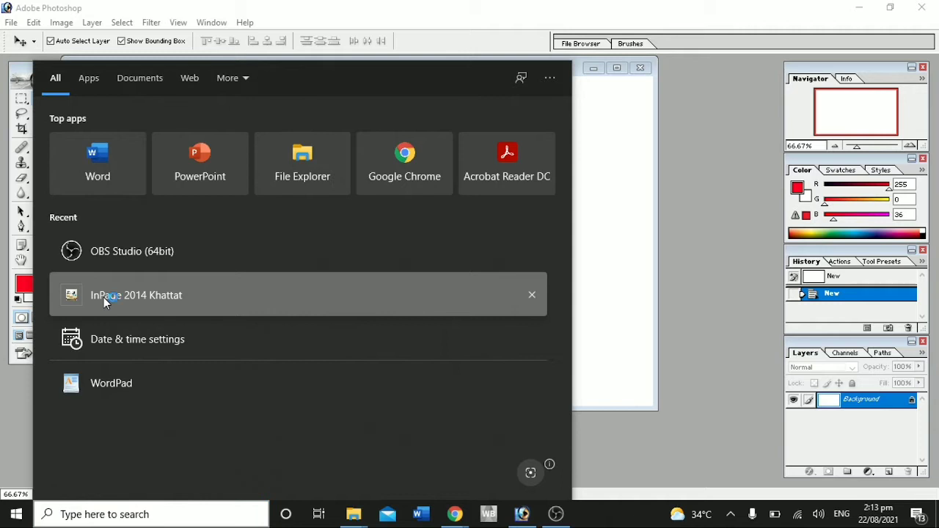
pyautogui.click(103, 298)
# Step: Switch to Chrome and search Google Images for "black rectangle"
pyautogui.moveTo(455, 514)
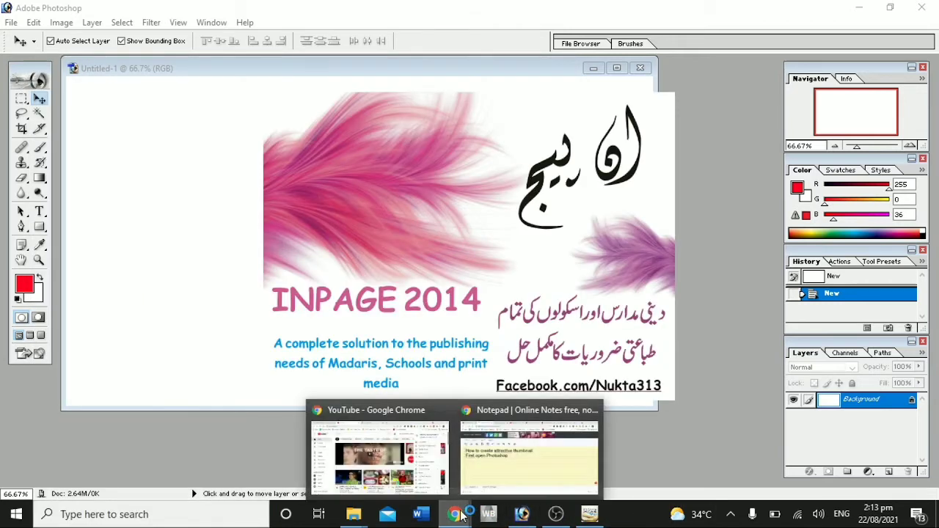
pyautogui.click(529, 449)
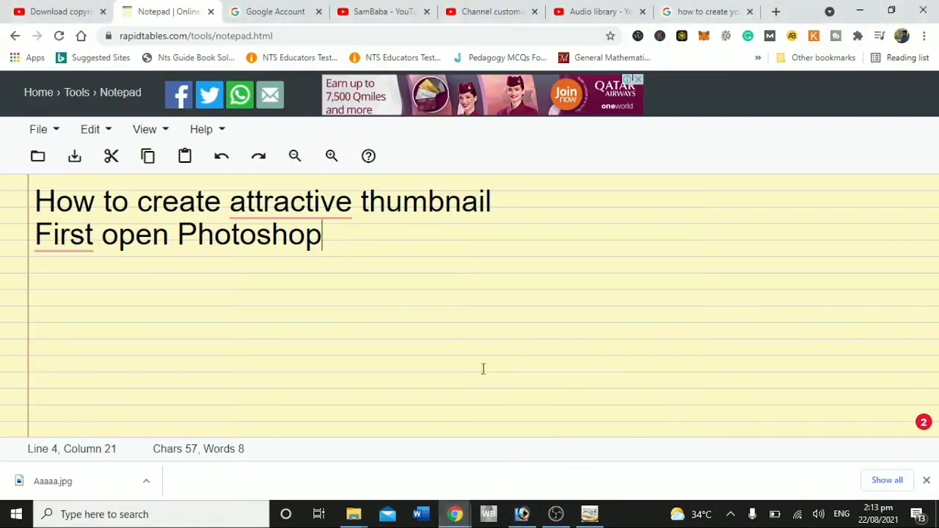
pyautogui.click(708, 11)
pyautogui.moveTo(337, 87); pyautogui.dragTo(128, 82)
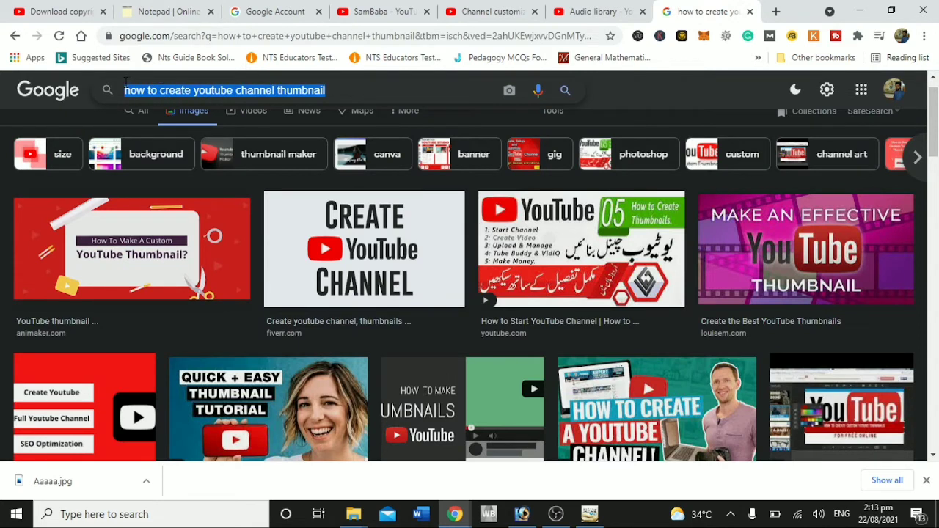
pyautogui.write('blac')
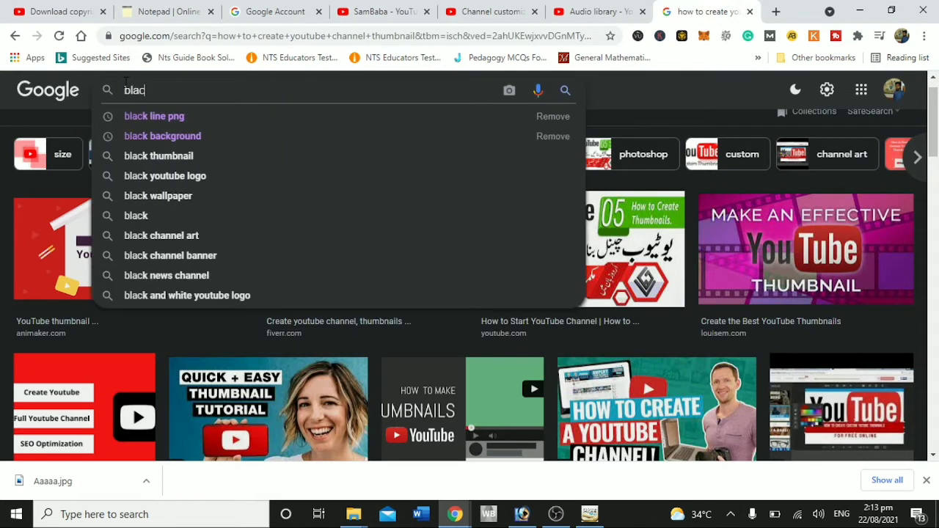
pyautogui.write('k rectangle')
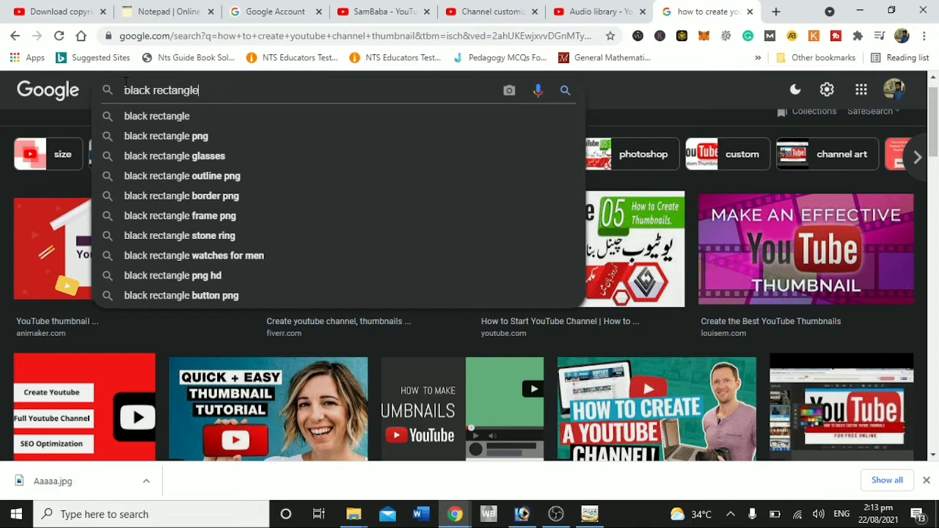
pyautogui.press('Return')
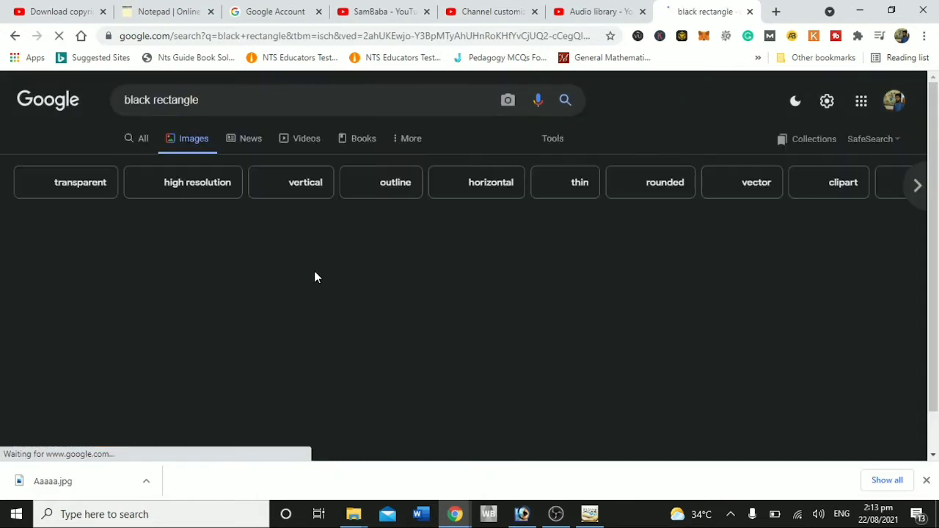
# Step: Find the wide black rectangle with rounded corners from pngitem.com and copy its enlarged image
pyautogui.scroll(-3, 316, 277)
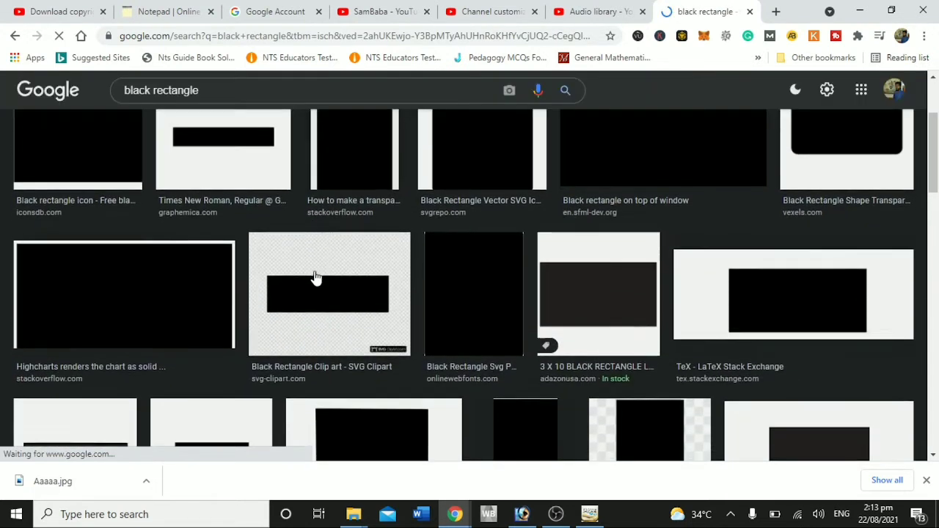
pyautogui.scroll(-3, 315, 278)
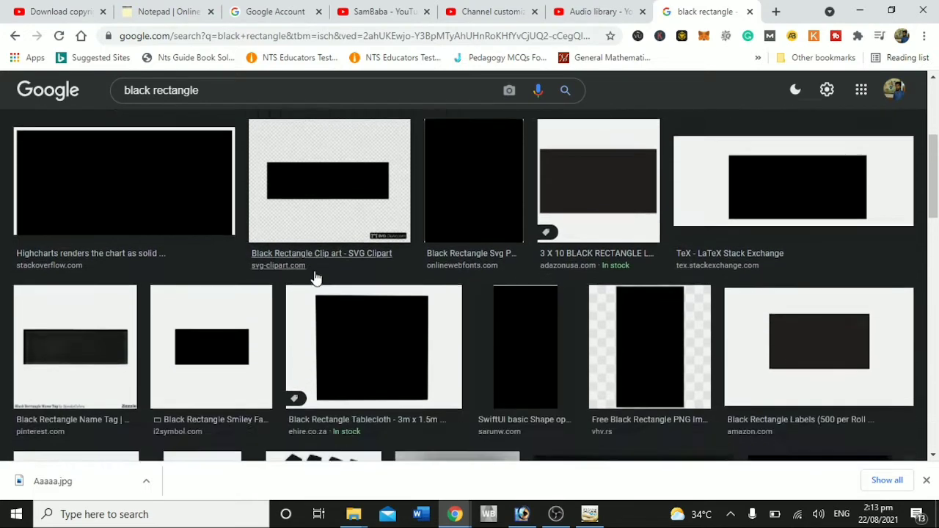
pyautogui.scroll(-5, 316, 277)
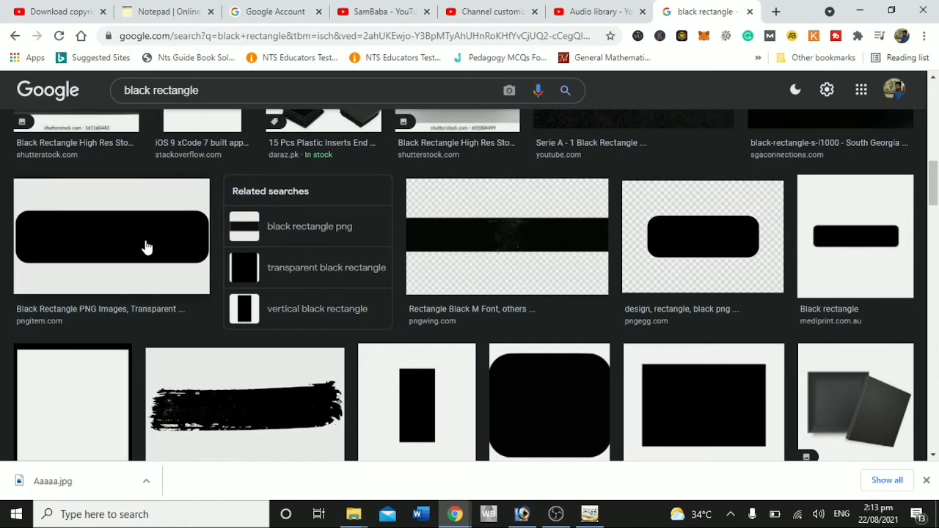
pyautogui.click(145, 246)
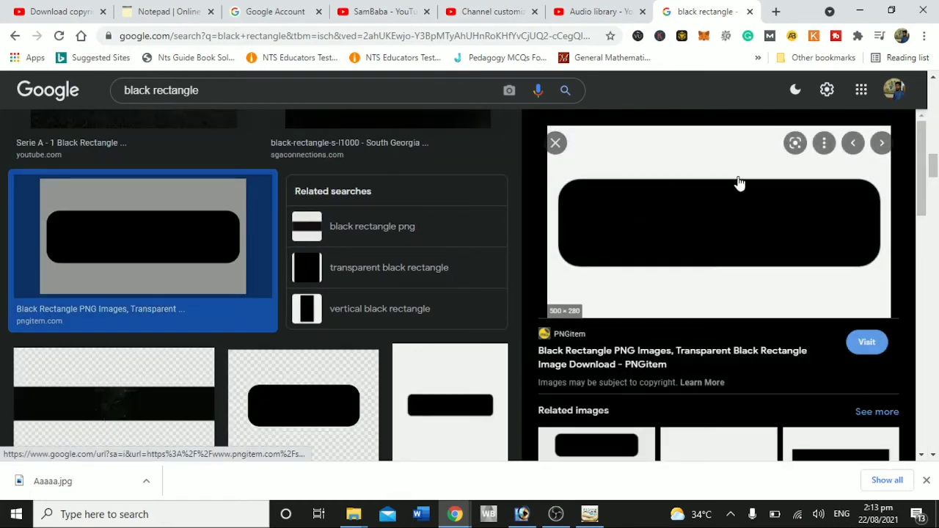
pyautogui.rightClick(714, 192)
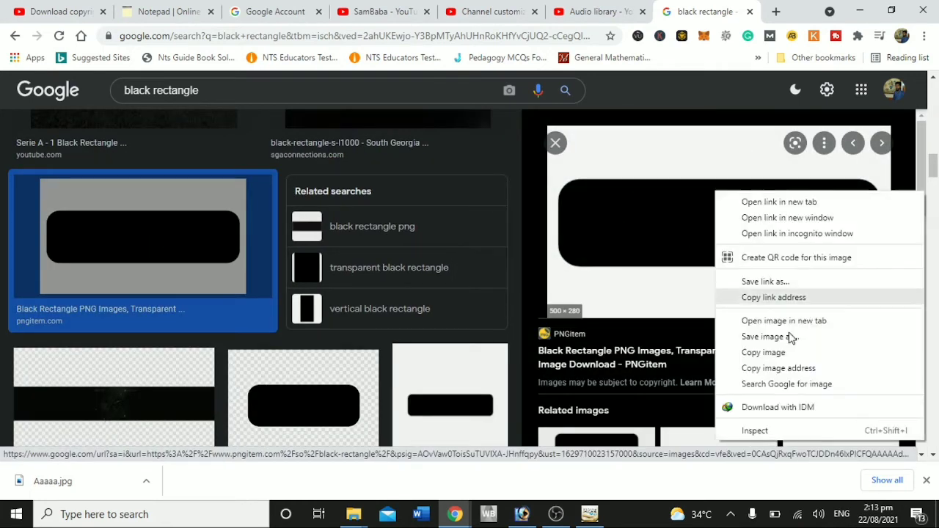
pyautogui.click(777, 354)
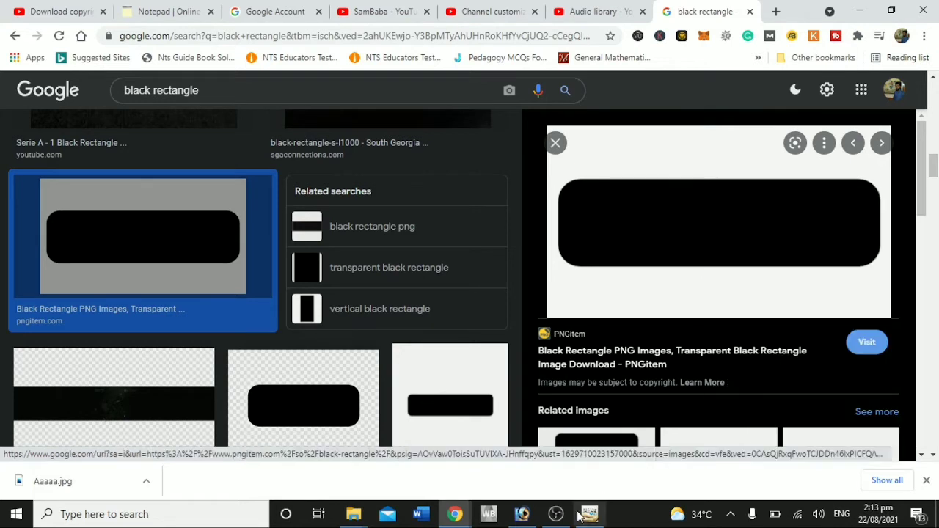
# Step: Paste the copied black rectangle into the blank Photoshop document and move it toward the canvas's upper left
pyautogui.click(525, 515)
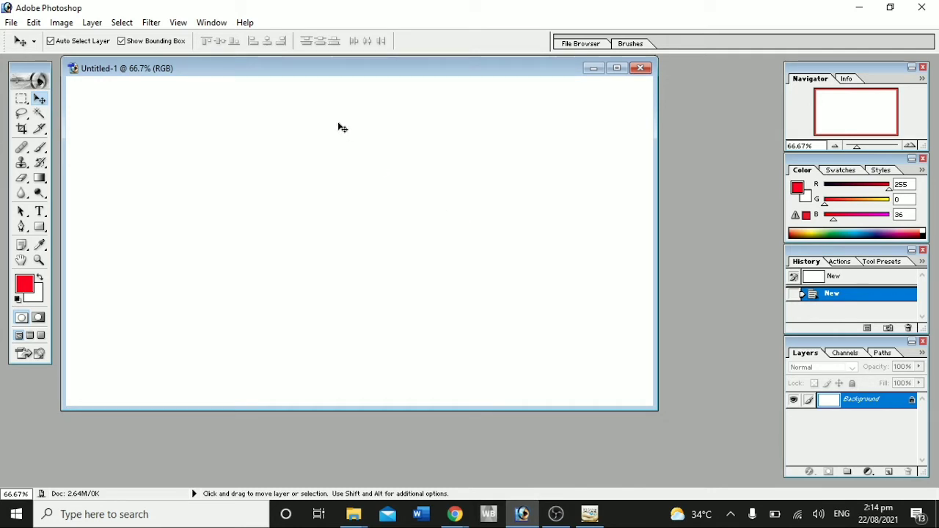
pyautogui.hotkey('ctrl', 'v')
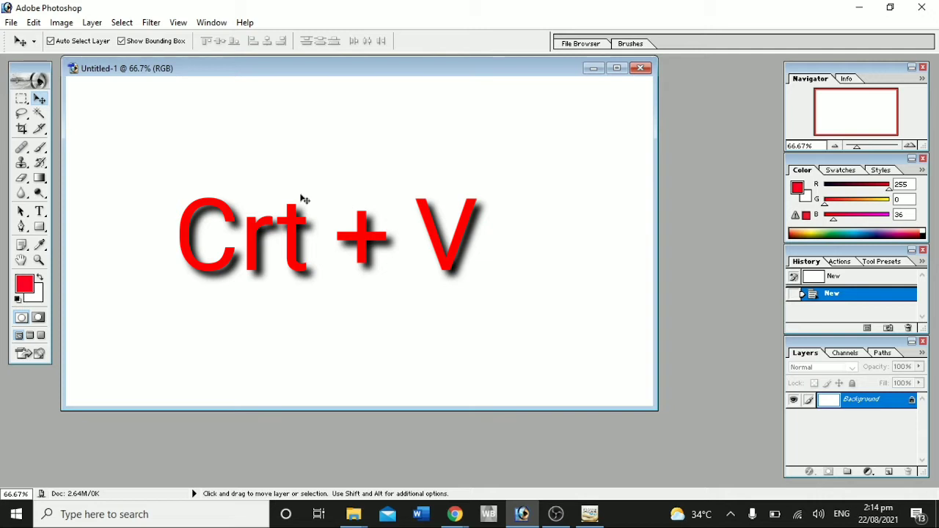
pyautogui.hotkey('ctrl', 'v')
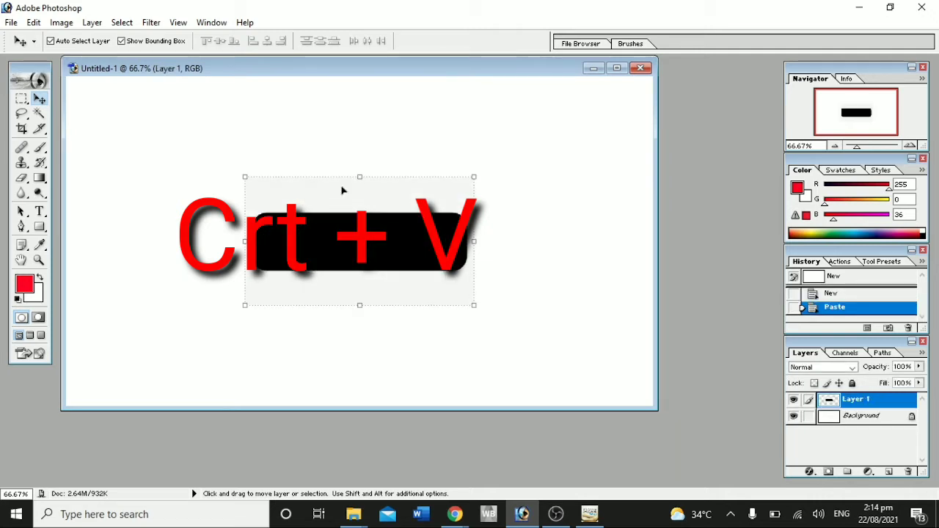
pyautogui.moveTo(345, 199); pyautogui.dragTo(273, 152)
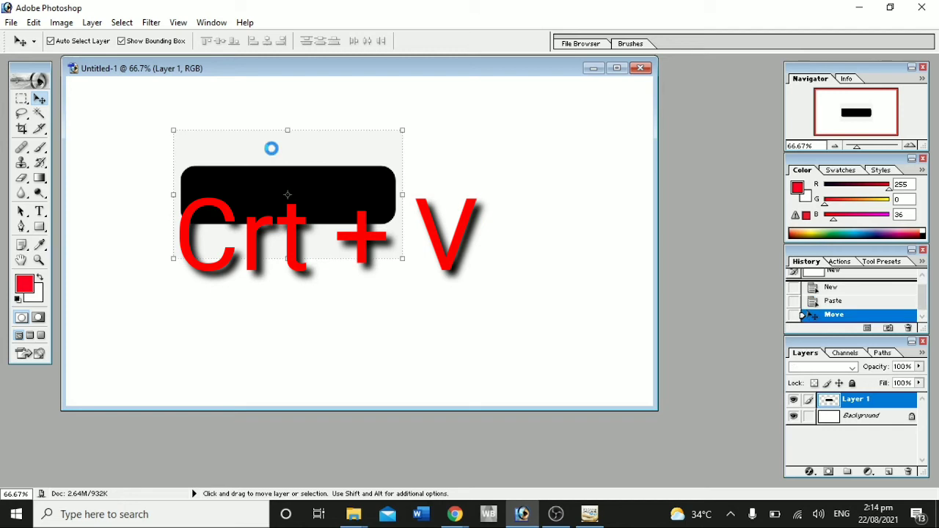
# Step: Erase the light background around the black rounded rectangle with the Magic Eraser and move the shape to the canvas's upper-left corner
pyautogui.moveTo(28, 182)
pyautogui.mouseDown()
pyautogui.moveTo(71, 210)
pyautogui.moveTo(94, 212)
pyautogui.mouseUp()
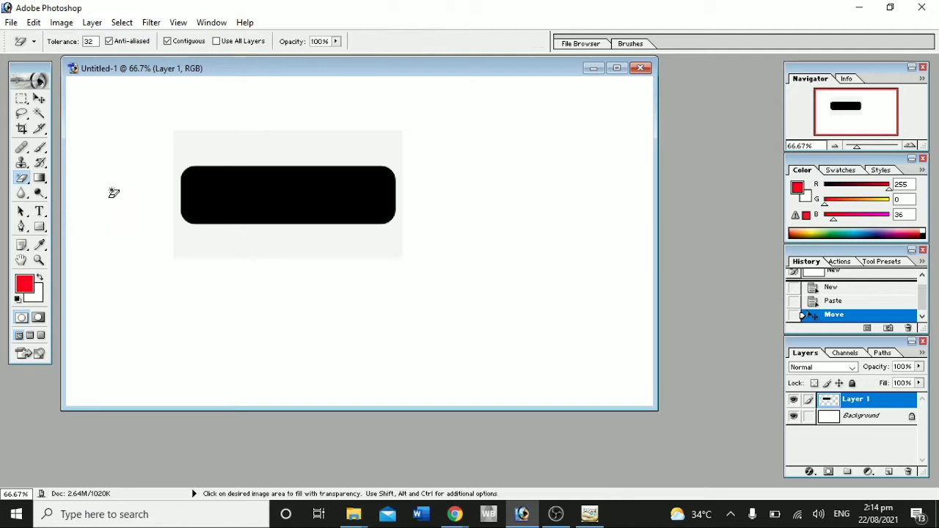
pyautogui.click(216, 150)
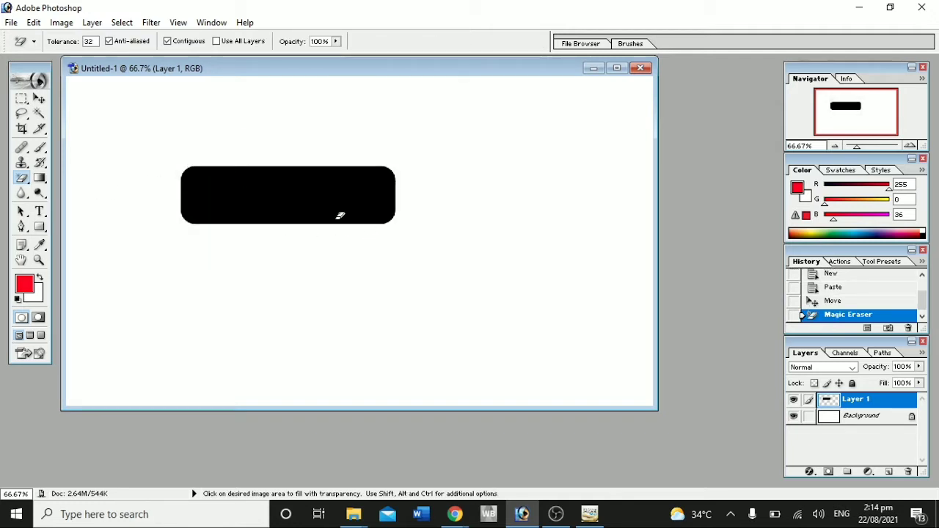
pyautogui.click(40, 100)
pyautogui.moveTo(243, 193); pyautogui.dragTo(143, 109)
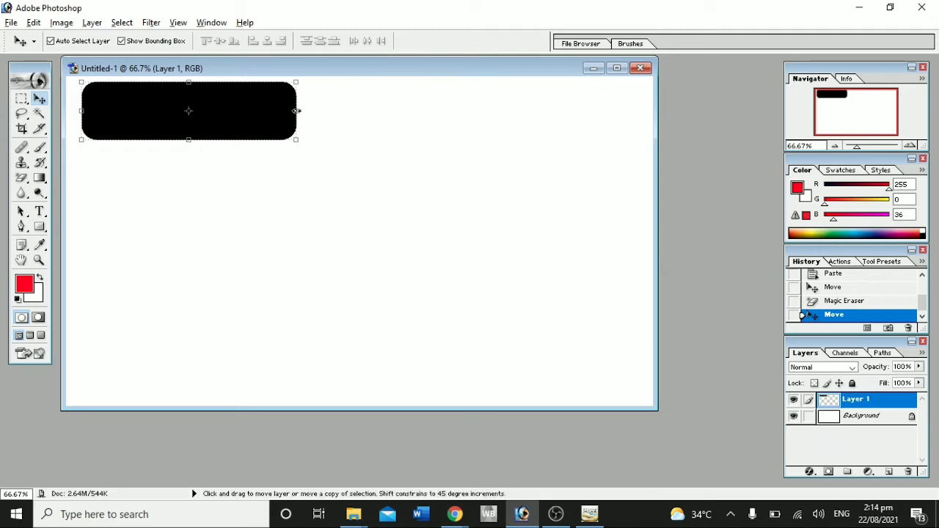
# Step: Stretch the black rectangle horizontally with Free Transform into a wide banner and centre it along the canvas's upper edge
pyautogui.moveTo(296, 111); pyautogui.dragTo(596, 111)
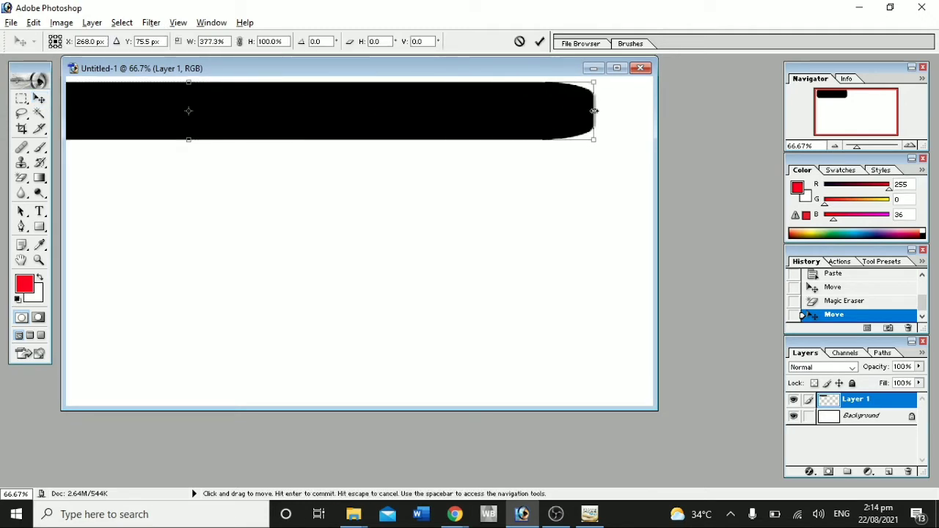
pyautogui.press('Return')
pyautogui.moveTo(507, 117); pyautogui.dragTo(567, 124)
pyautogui.hotkey('ctrl', 'z')
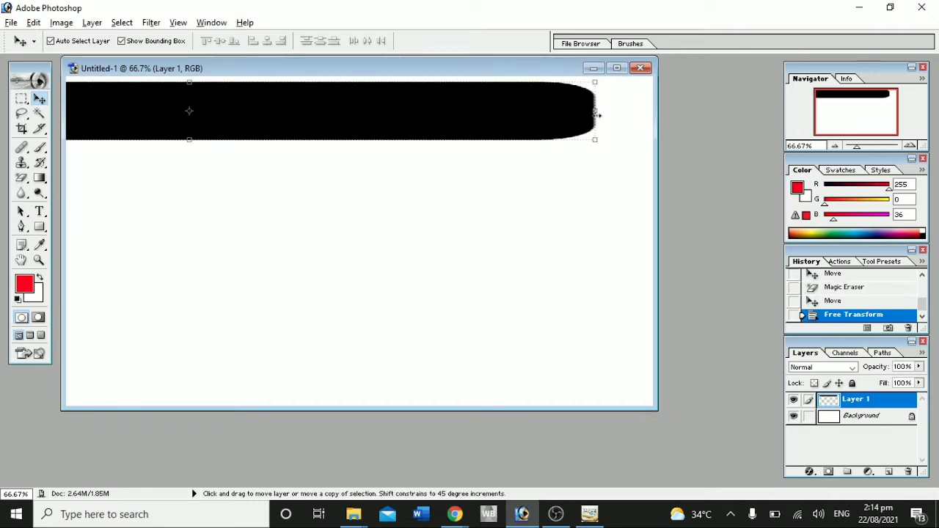
pyautogui.hotkey('ctrl', 't')
pyautogui.moveTo(597, 110); pyautogui.dragTo(464, 111)
pyautogui.press('Return')
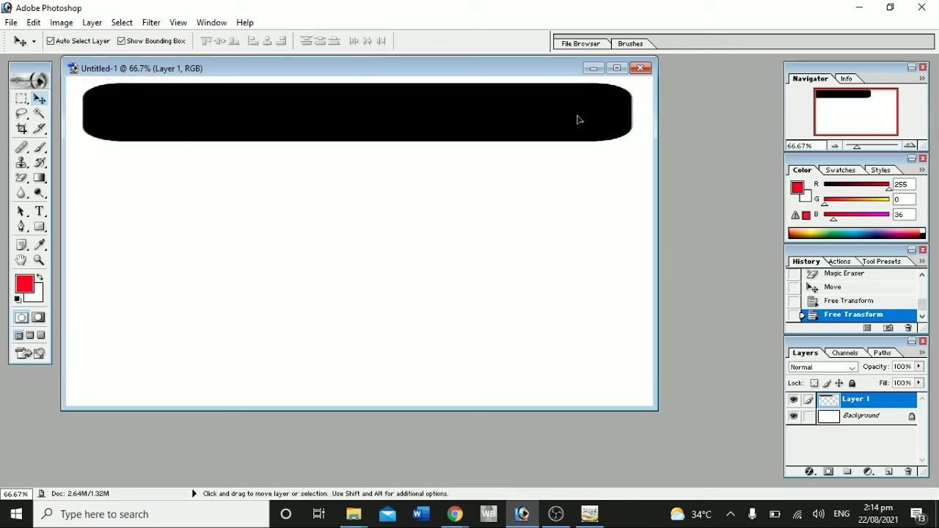
pyautogui.moveTo(578, 120); pyautogui.dragTo(577, 117)
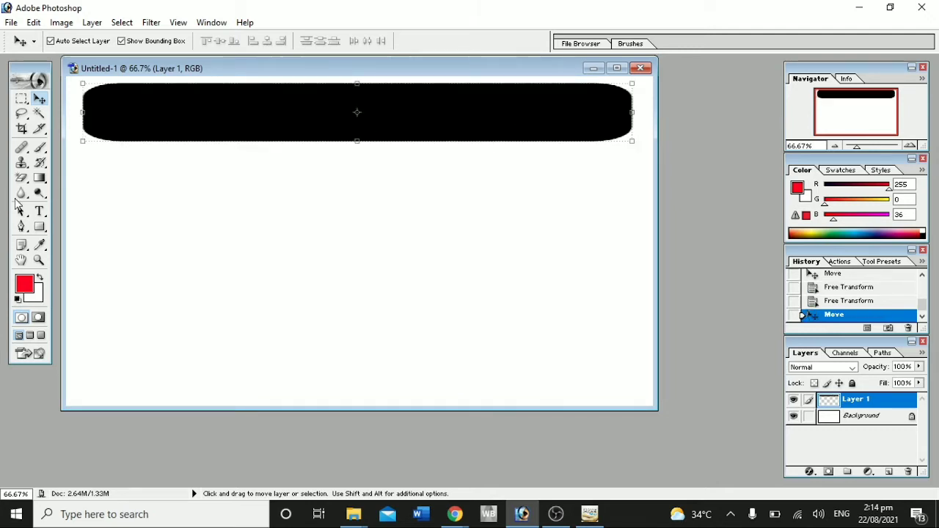
# Step: Start a text layer on the black banner and set the text colour to white (FFFFFF)
pyautogui.click(40, 212)
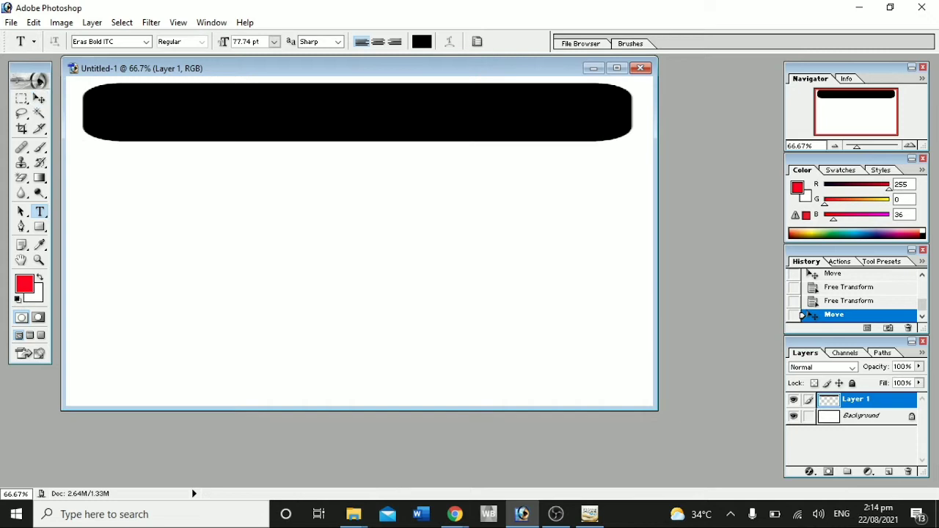
pyautogui.click(123, 110)
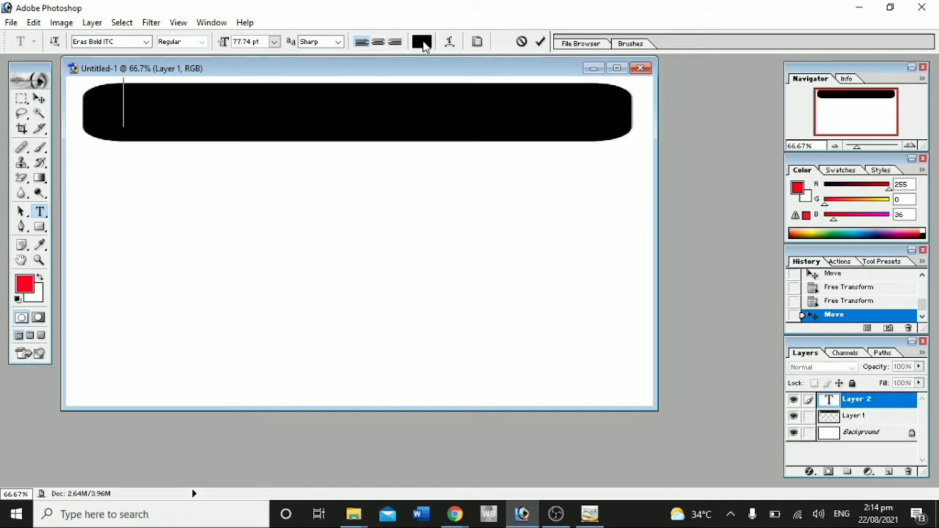
pyautogui.click(422, 42)
pyautogui.moveTo(389, 180); pyautogui.dragTo(333, 136)
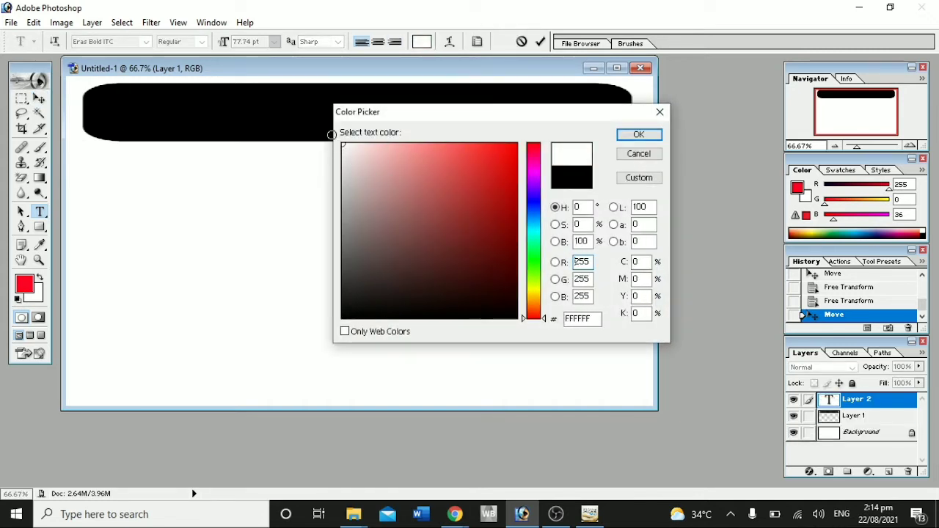
pyautogui.click(639, 135)
# Step: Enter the title "YouTube Free Course 2021" on the black banner
pyautogui.write('Y')
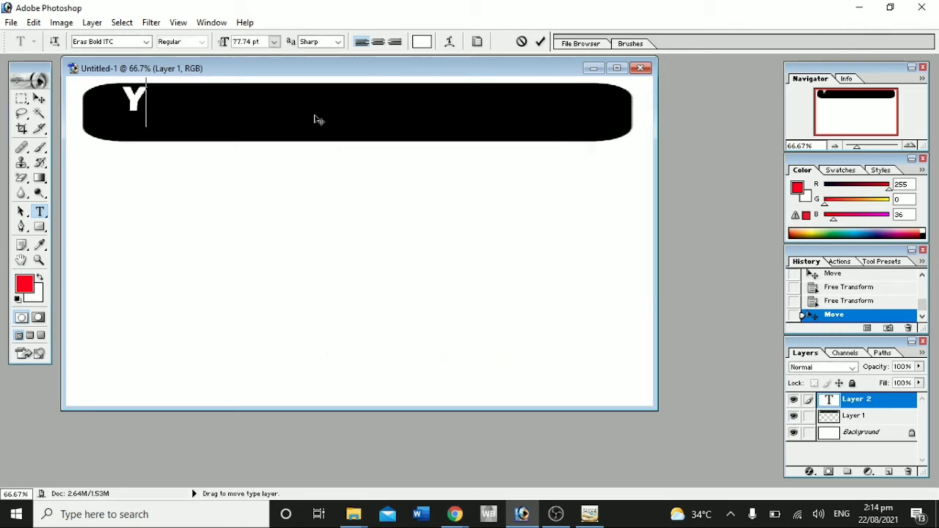
pyautogui.write('ouT')
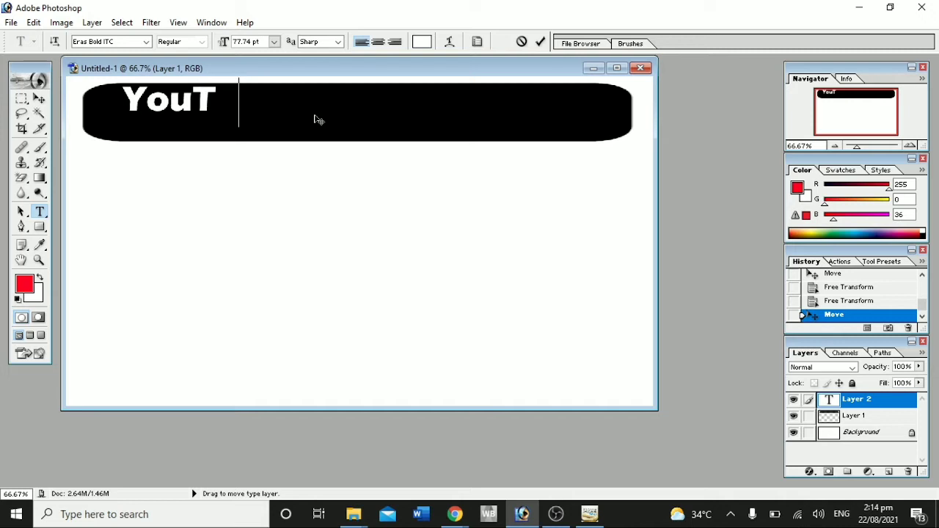
pyautogui.write('ube F')
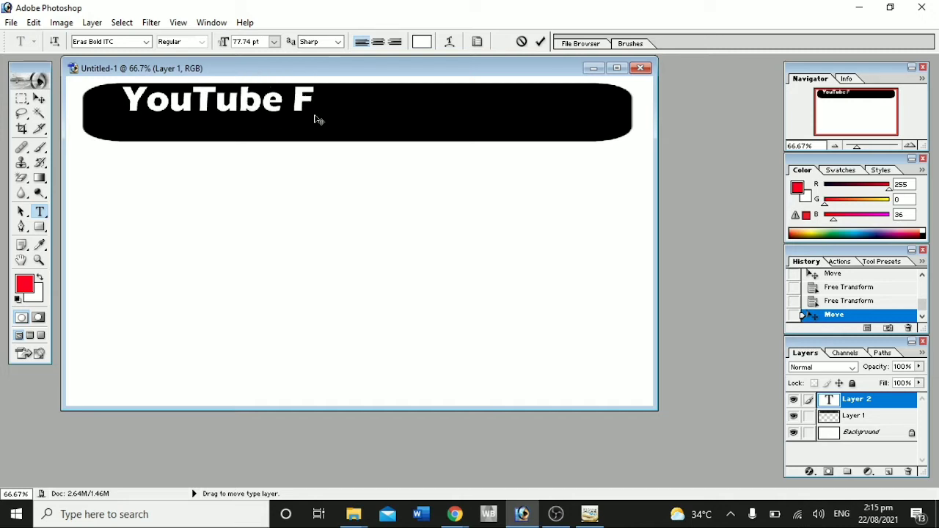
pyautogui.write('ree C')
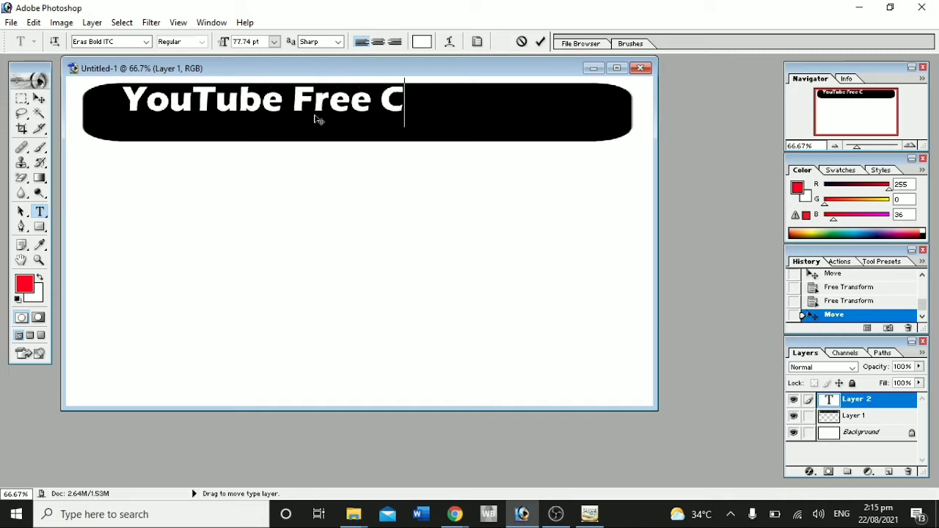
pyautogui.write('ourse')
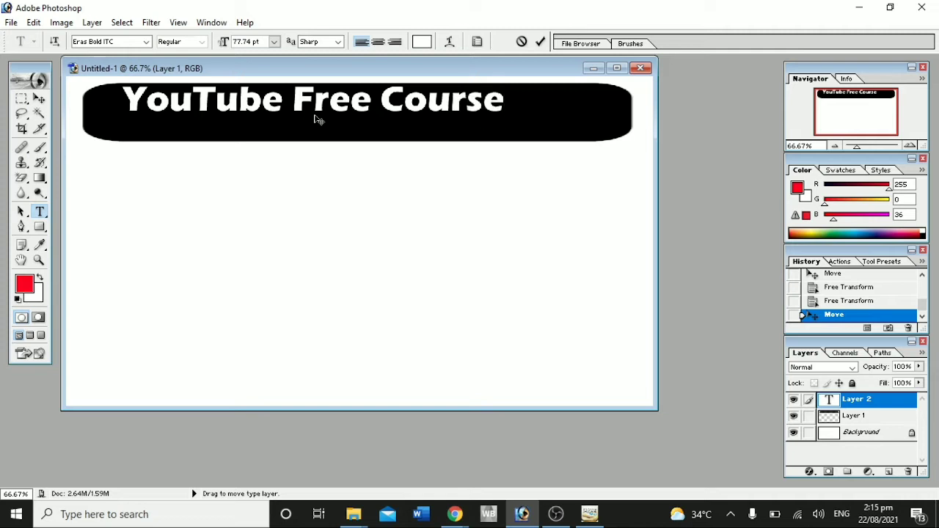
pyautogui.write(' 2021')
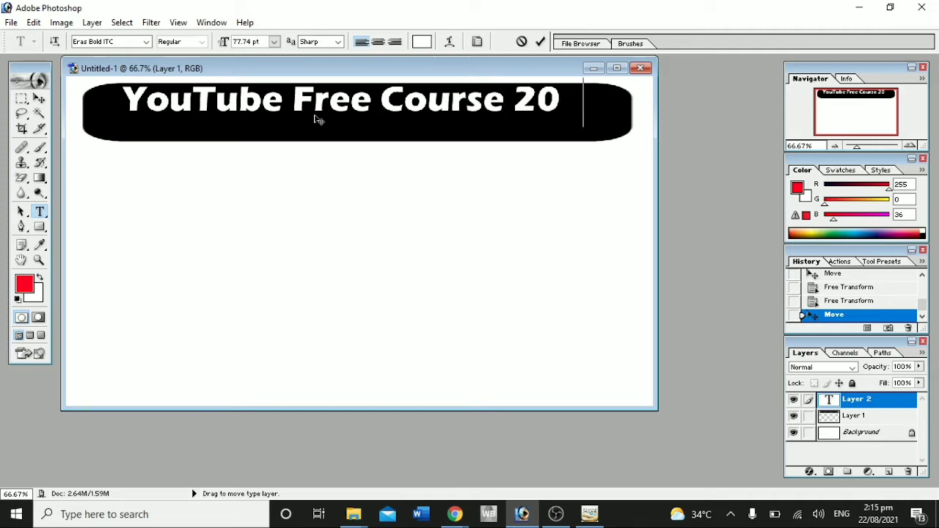
# Step: Centre the title text within the black banner and stretch it slightly taller
pyautogui.click(39, 100)
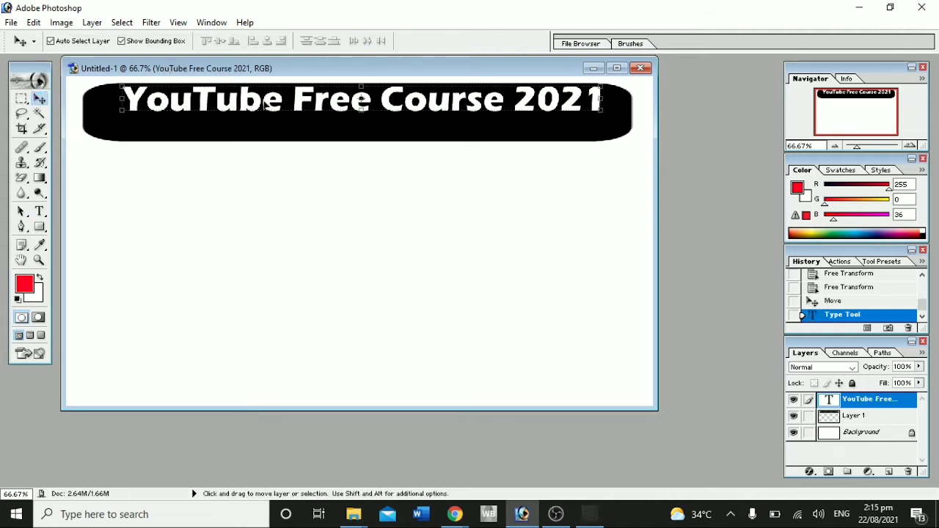
pyautogui.moveTo(265, 104); pyautogui.dragTo(262, 116)
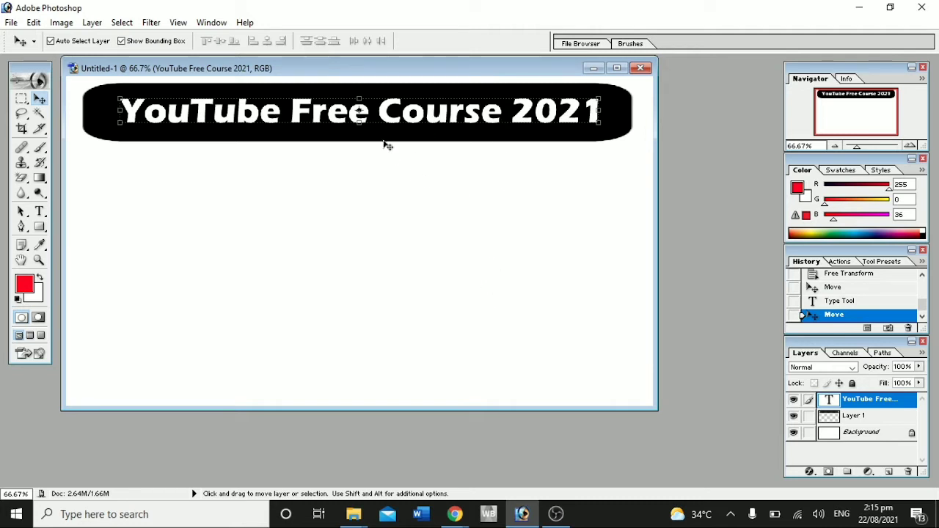
pyautogui.moveTo(358, 125); pyautogui.dragTo(394, 131)
pyautogui.press('Return')
pyautogui.moveTo(418, 115); pyautogui.dragTo(415, 115)
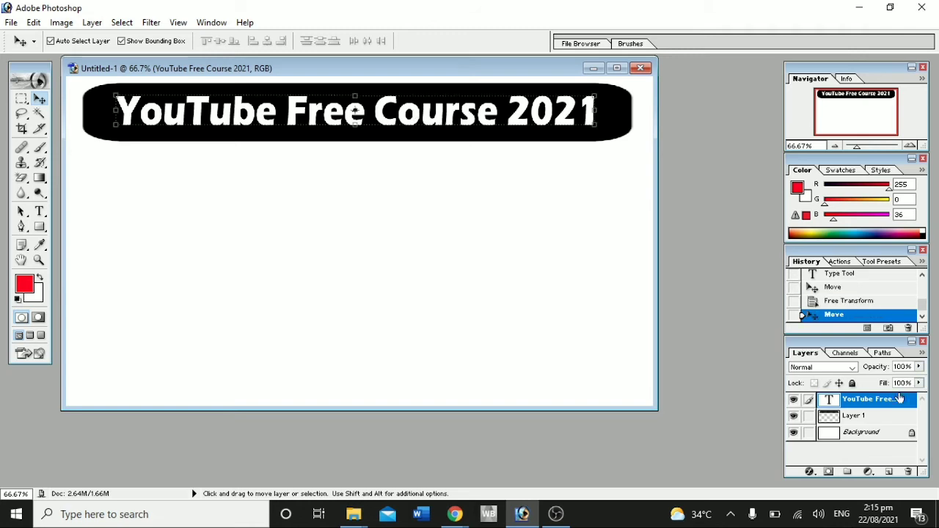
# Step: Add a red 4 px outside Stroke layer style to the title text
pyautogui.doubleClick(899, 401)
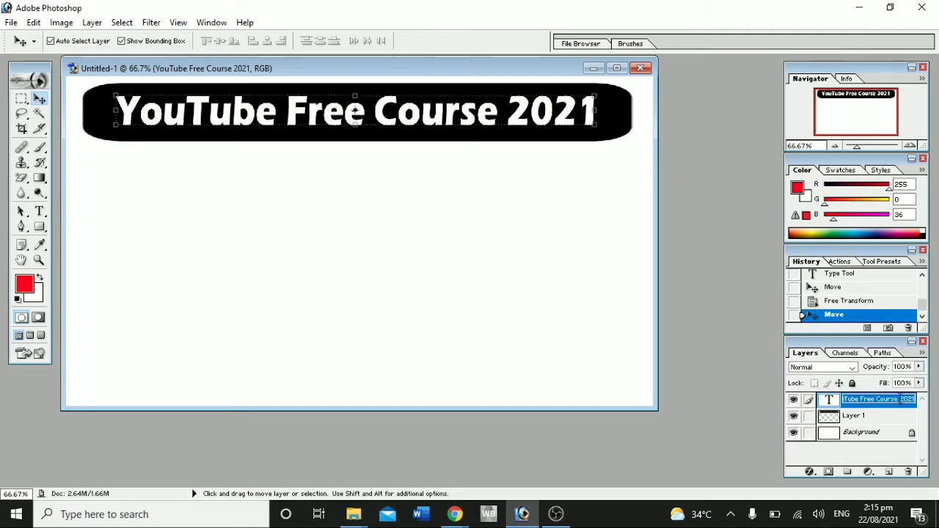
pyautogui.press('Return')
pyautogui.doubleClick(902, 408)
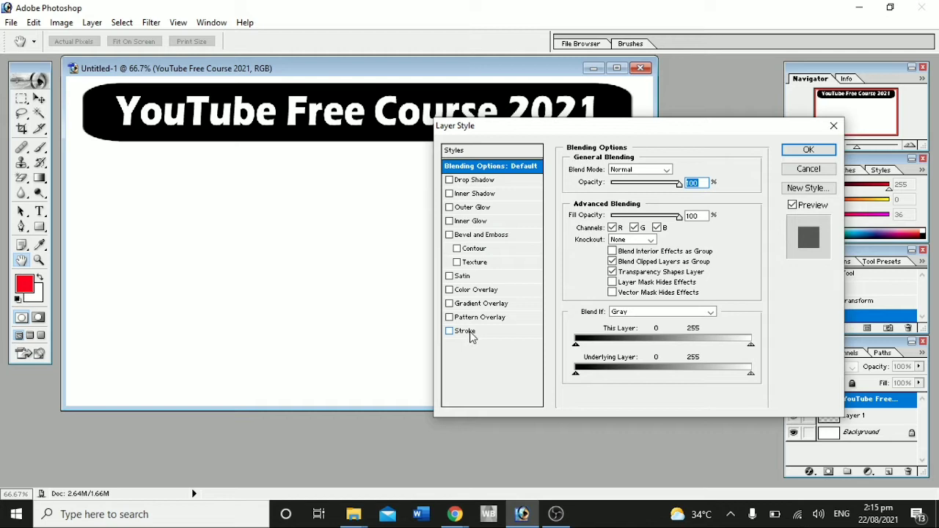
pyautogui.click(469, 334)
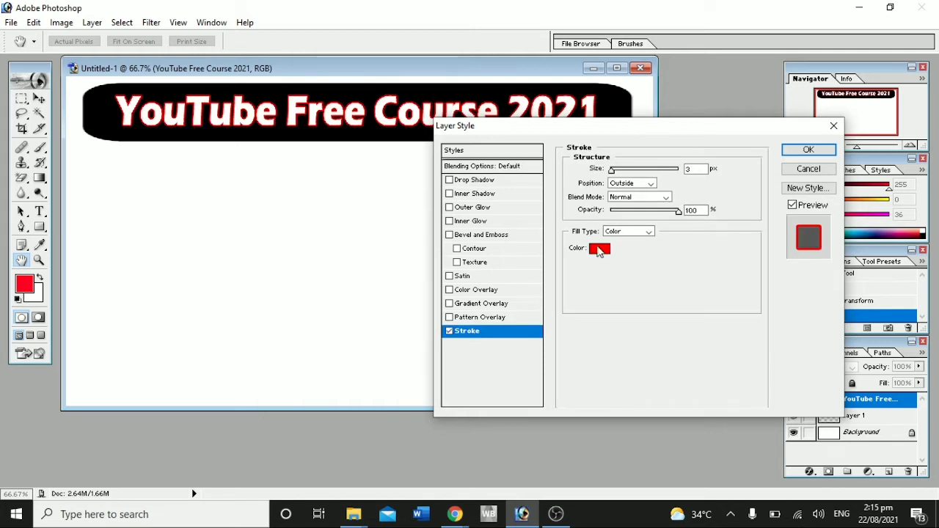
pyautogui.click(613, 172)
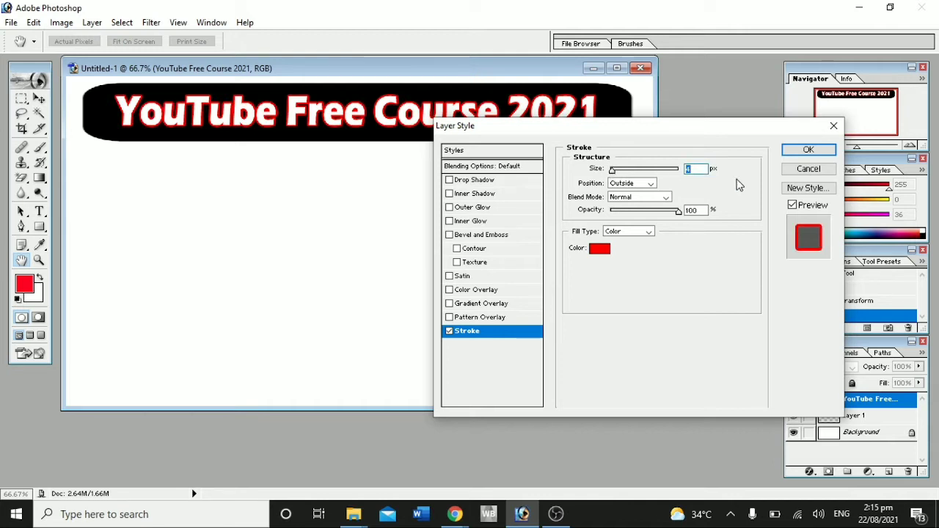
pyautogui.click(807, 149)
# Step: Switch to InPage, dismiss its registry warning and create a new A4 portrait document with right-to-left direction
pyautogui.click(593, 192)
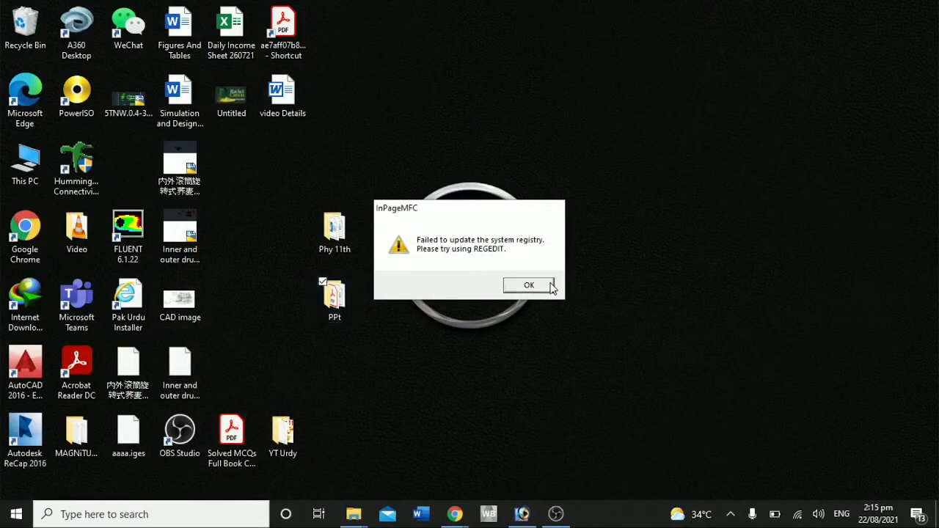
pyautogui.click(529, 285)
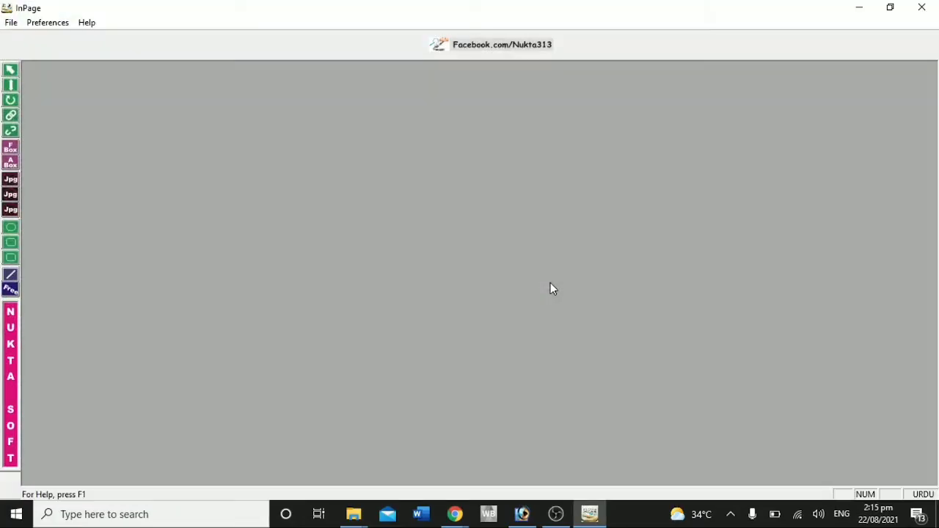
pyautogui.click(11, 24)
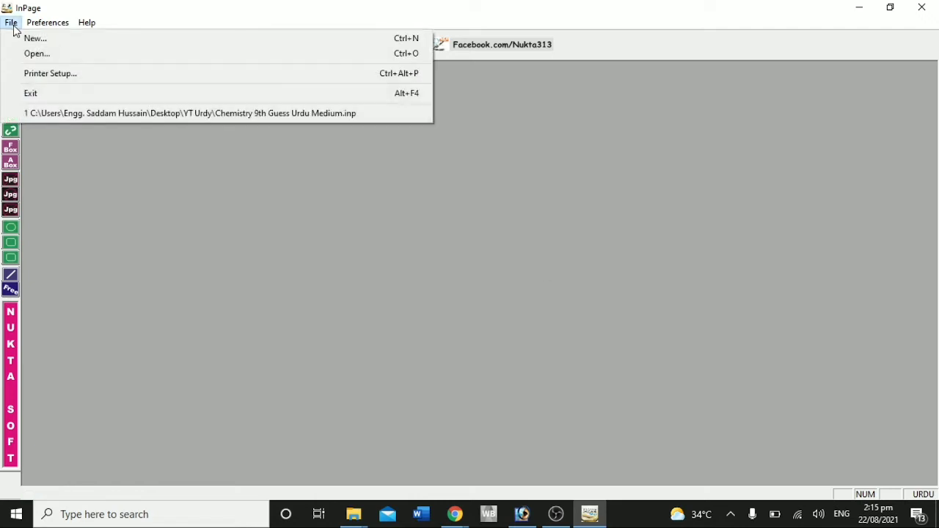
pyautogui.click(40, 43)
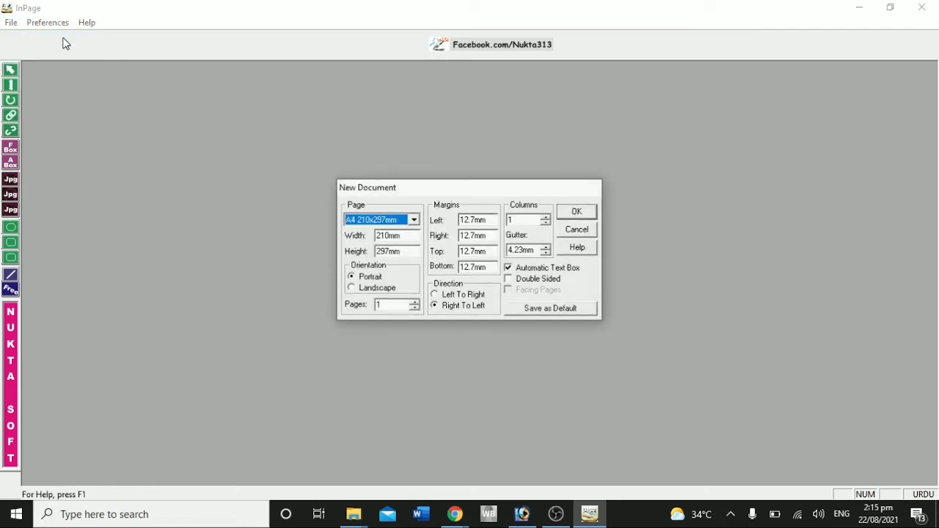
pyautogui.click(576, 215)
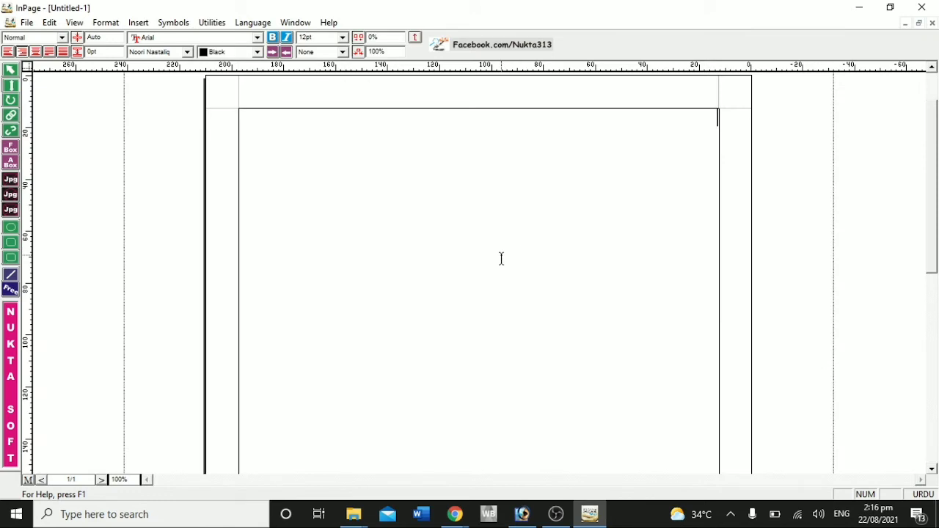
# Step: Enter the Urdu letters "می" in the text box and set their font size to 100 pt
pyautogui.write('ی')
pyautogui.hotkey('ctrl', '2')
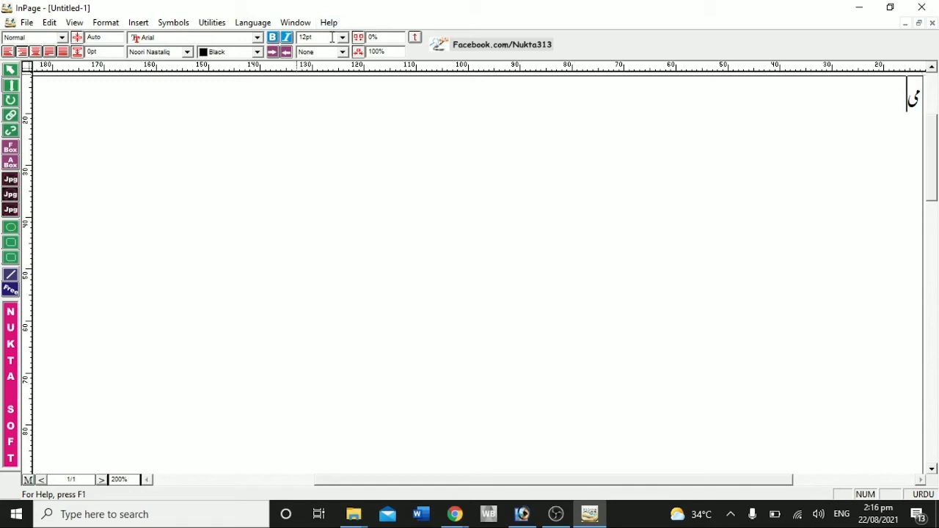
pyautogui.hotkey('ctrl', 'a')
pyautogui.write('1')
pyautogui.press('Return')
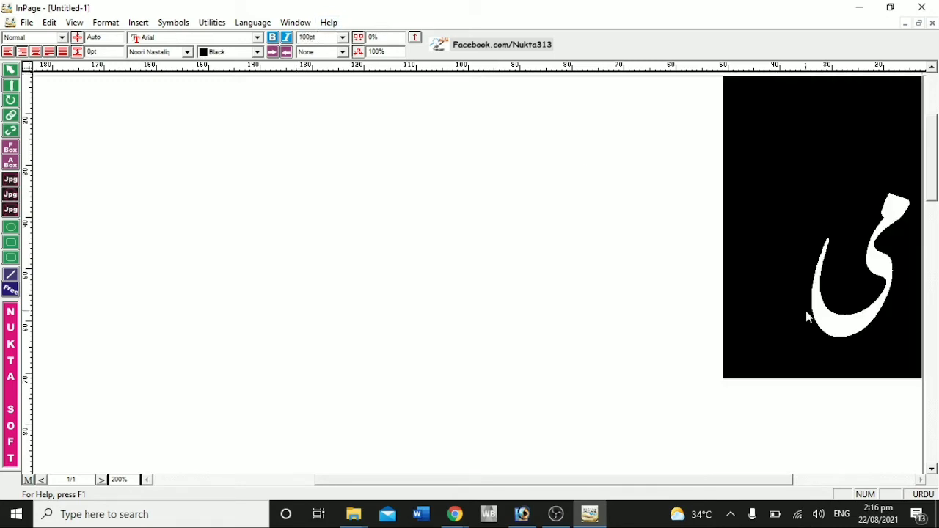
# Step: Replace the letters in the text box with the Urdu words "میں یوٹیوب چینل"
pyautogui.click(813, 330)
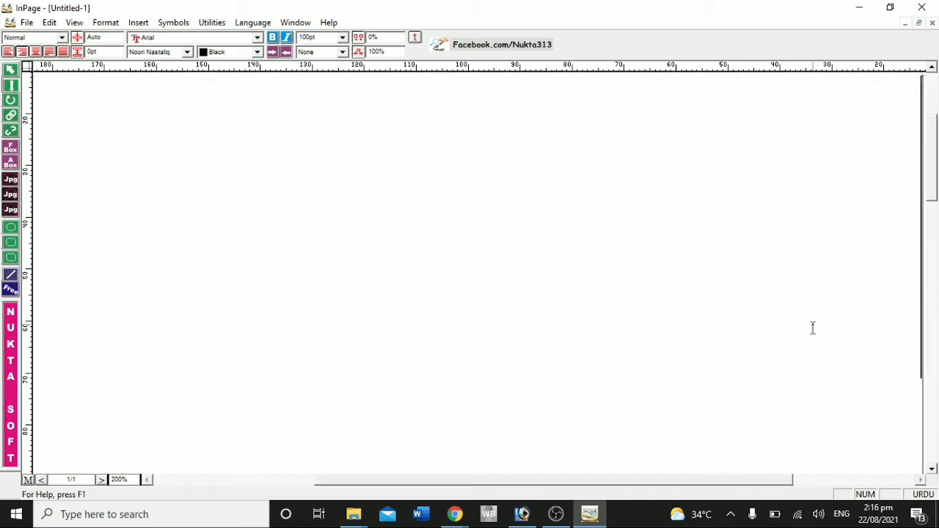
pyautogui.write('میں')
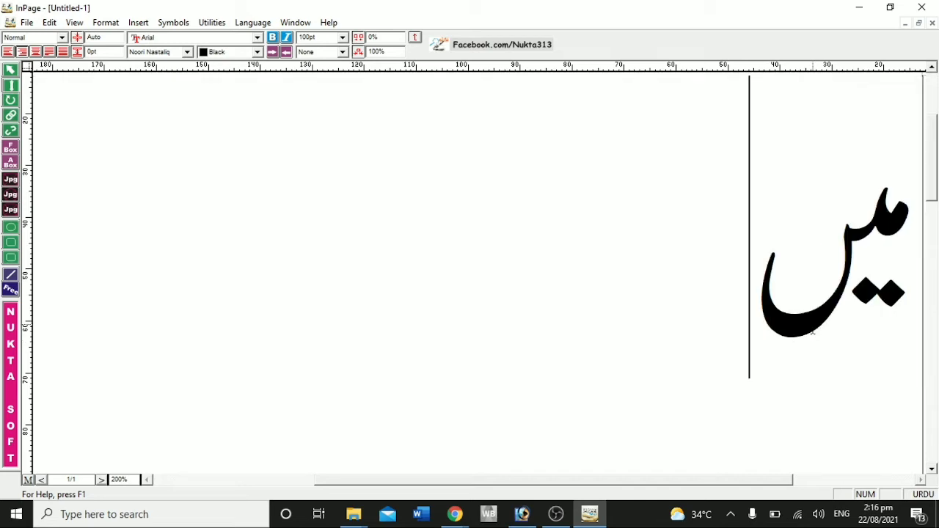
pyautogui.write(' یو')
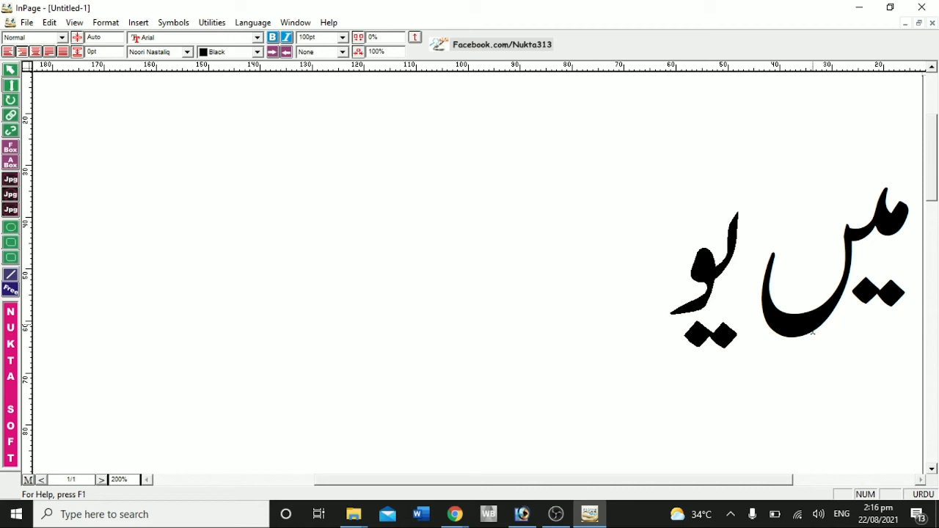
pyautogui.write('تی')
pyautogui.press('BackSpace')
pyautogui.press('BackSpace')
pyautogui.write('ٹی')
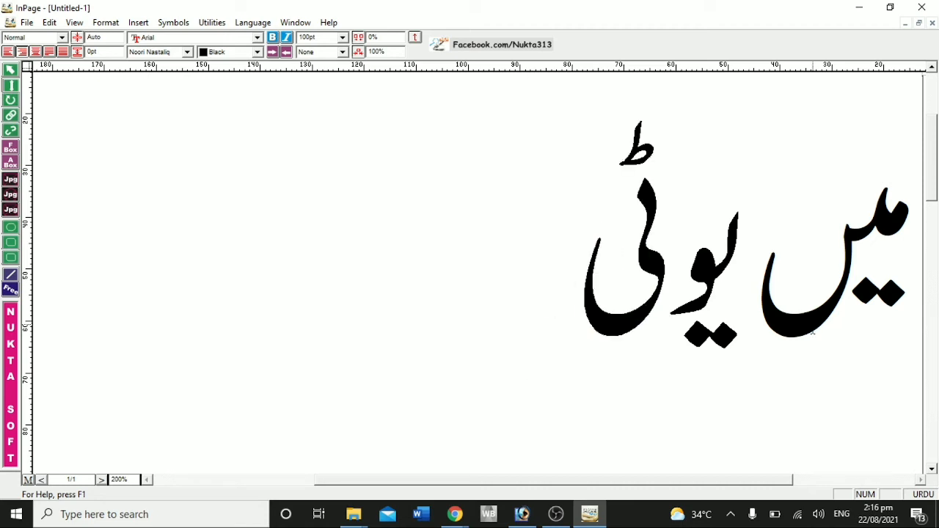
pyautogui.write('وب')
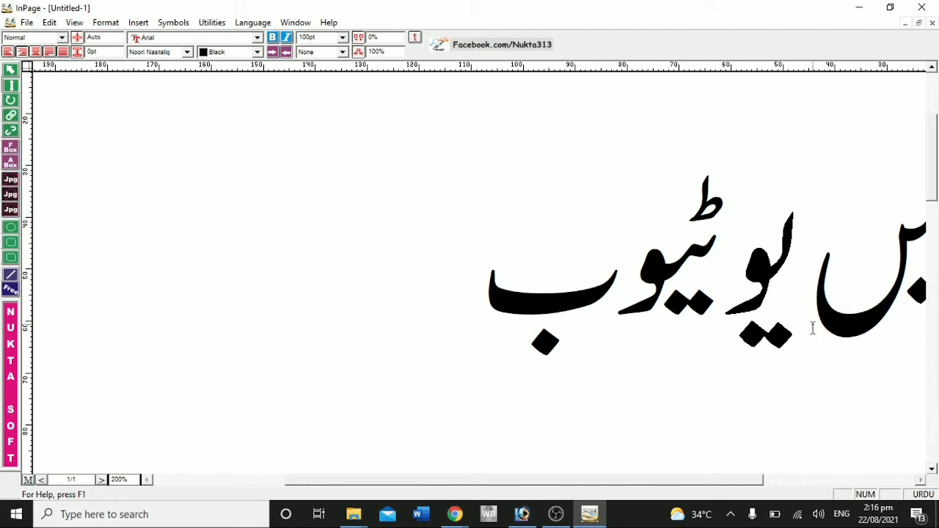
pyautogui.write(' چینل')
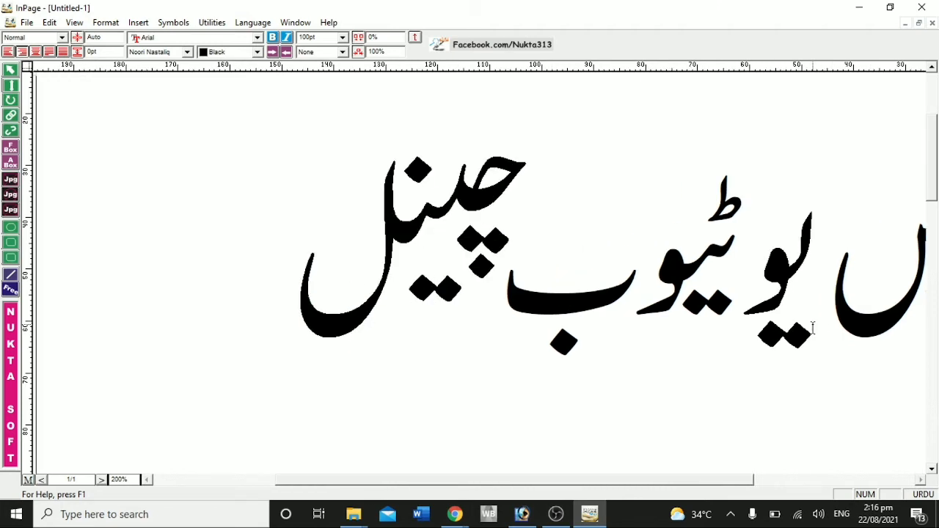
# Step: Continue the Urdu text with "بنانے کا مکمل طریقہ" and end it with a line break
pyautogui.write(' بنا')
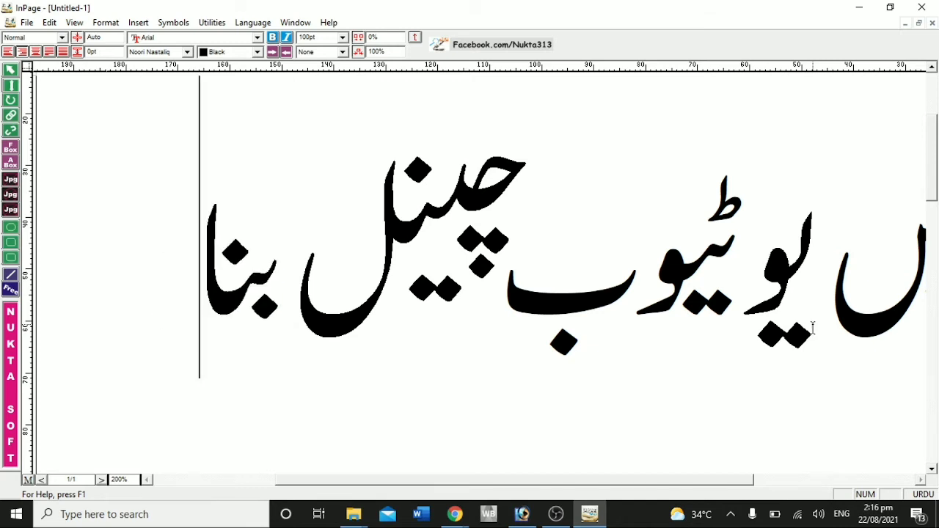
pyautogui.write('نے کا')
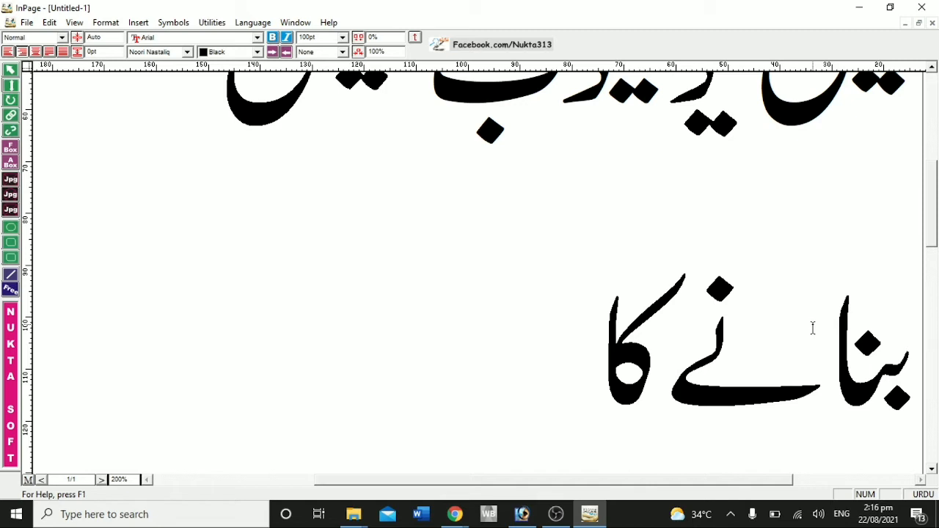
pyautogui.write(' مل')
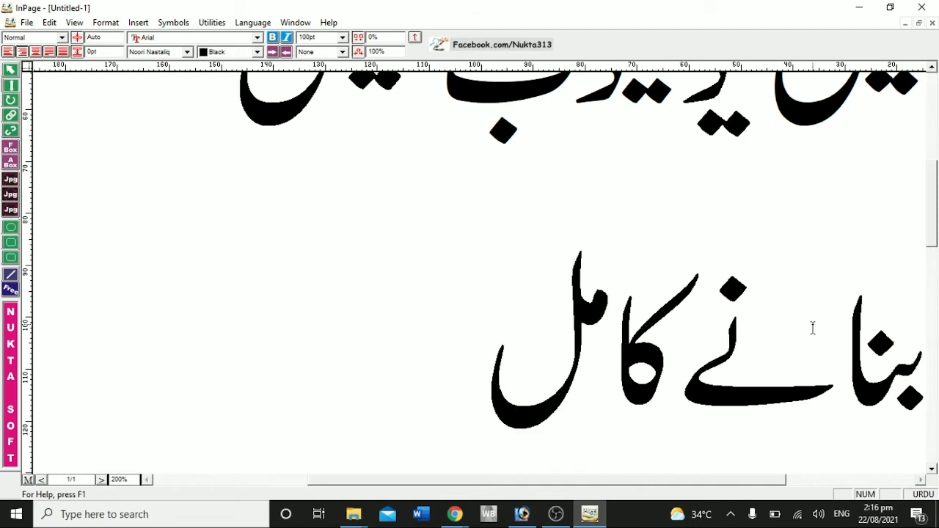
pyautogui.press('BackSpace')
pyautogui.write('کمل')
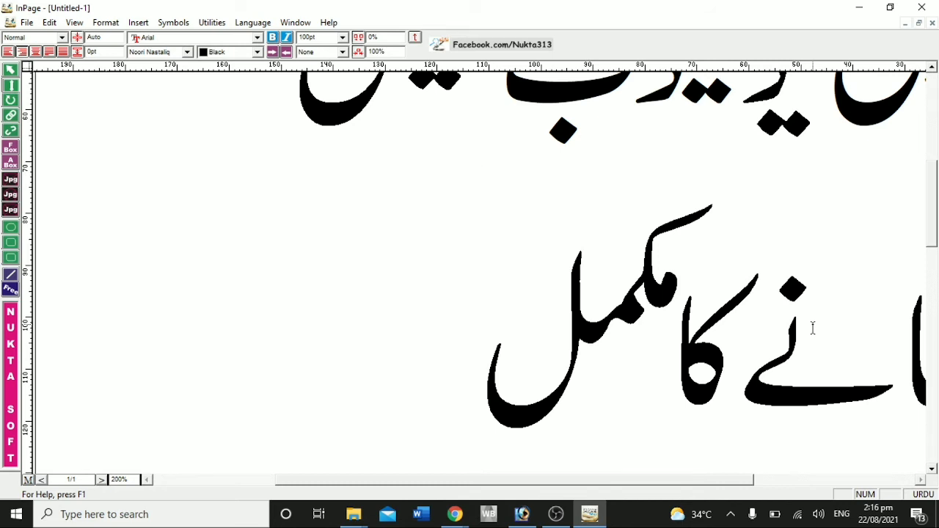
pyautogui.write(' طر')
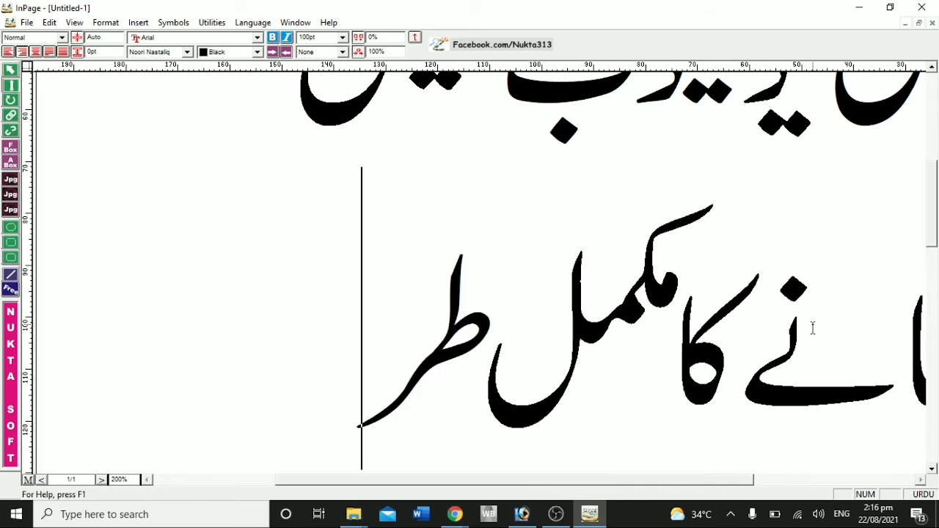
pyautogui.write('قیہ')
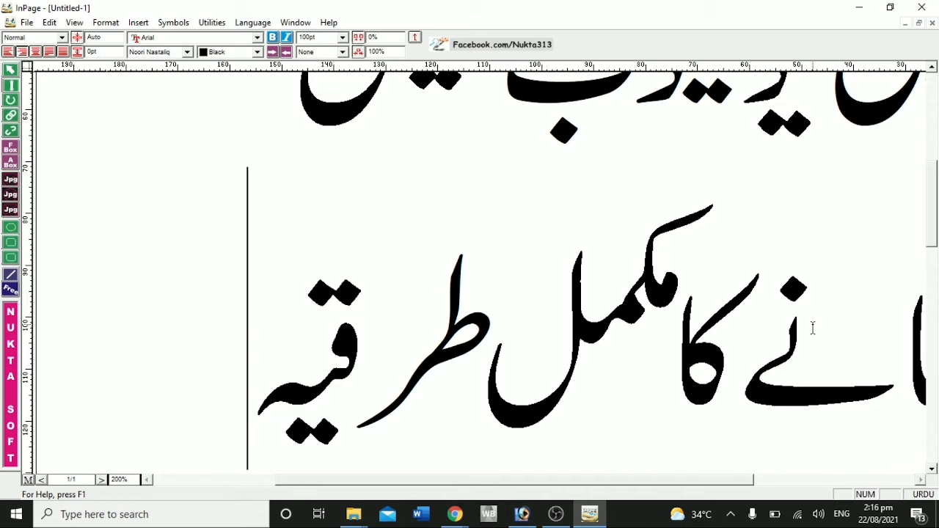
pyautogui.press('BackSpace')
pyautogui.press('BackSpace')
pyautogui.press('BackSpace')
pyautogui.write('یقہ')
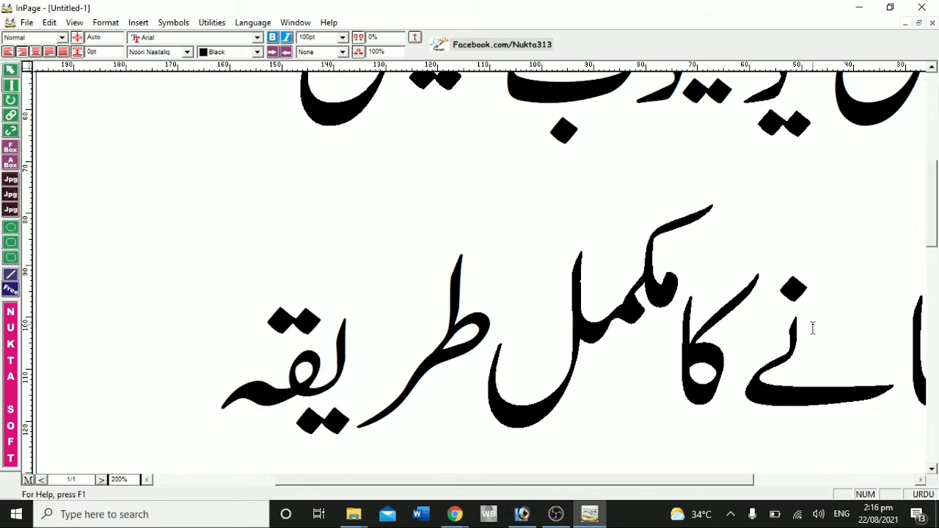
pyautogui.press('Return')
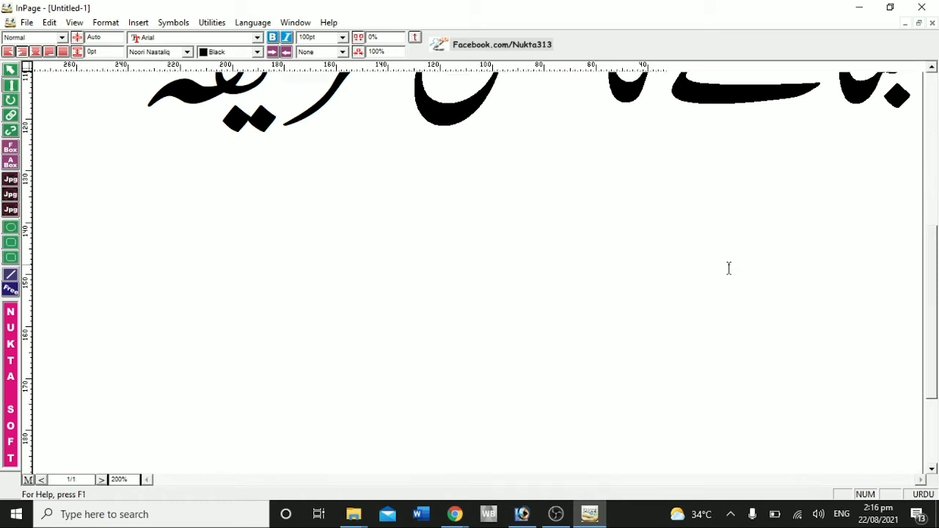
# Step: Export page 1 as an Encapsulated PostScript picture with the file name 52
pyautogui.hotkey('ctrl', '1')
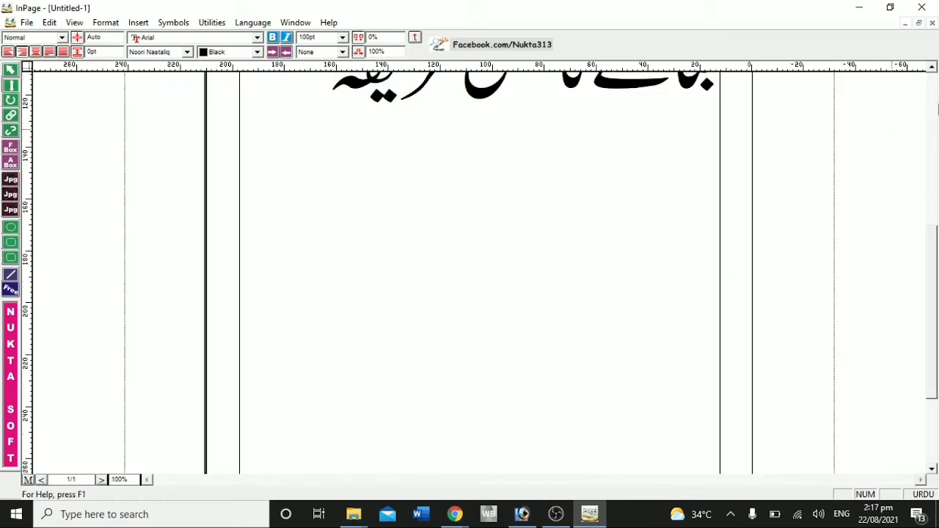
pyautogui.click(936, 109)
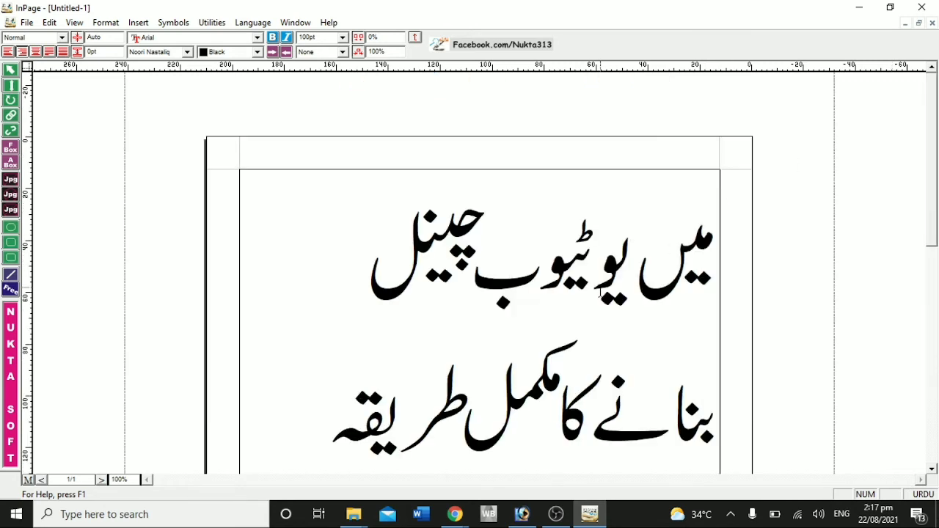
pyautogui.click(27, 23)
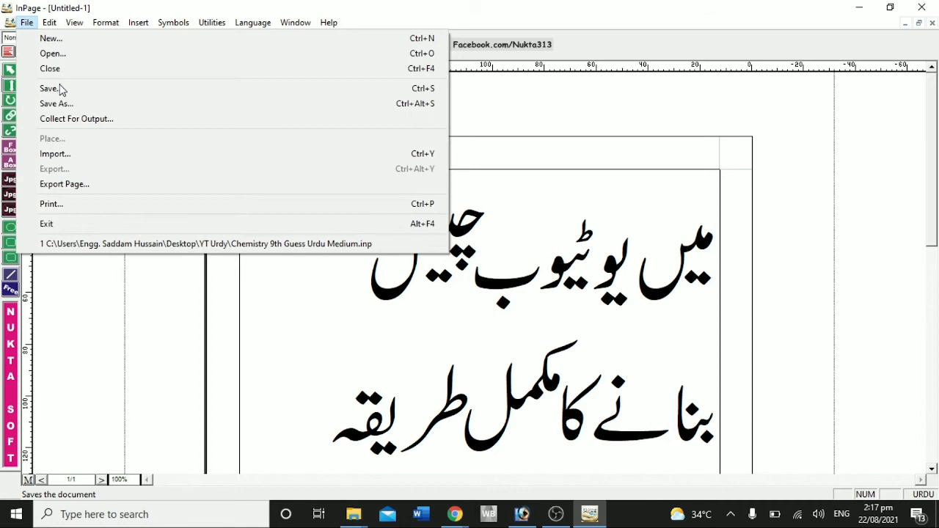
pyautogui.click(106, 189)
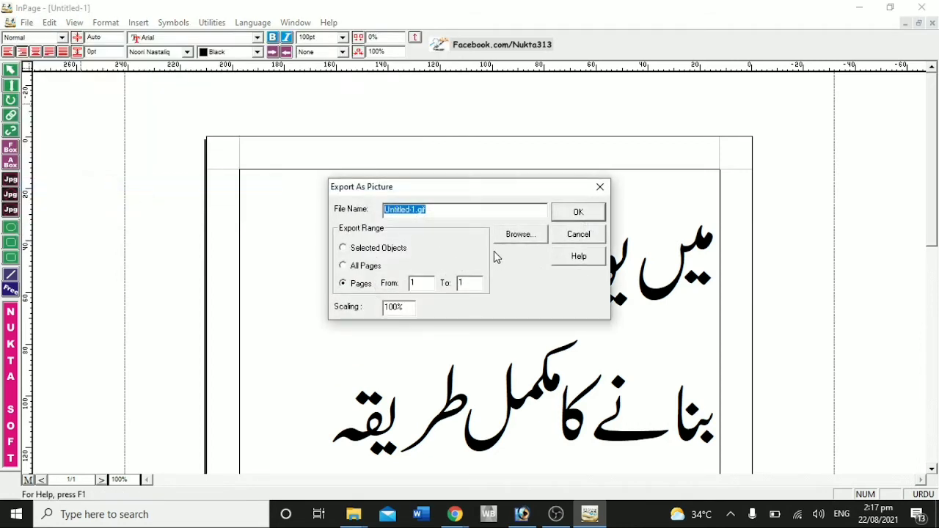
pyautogui.click(518, 235)
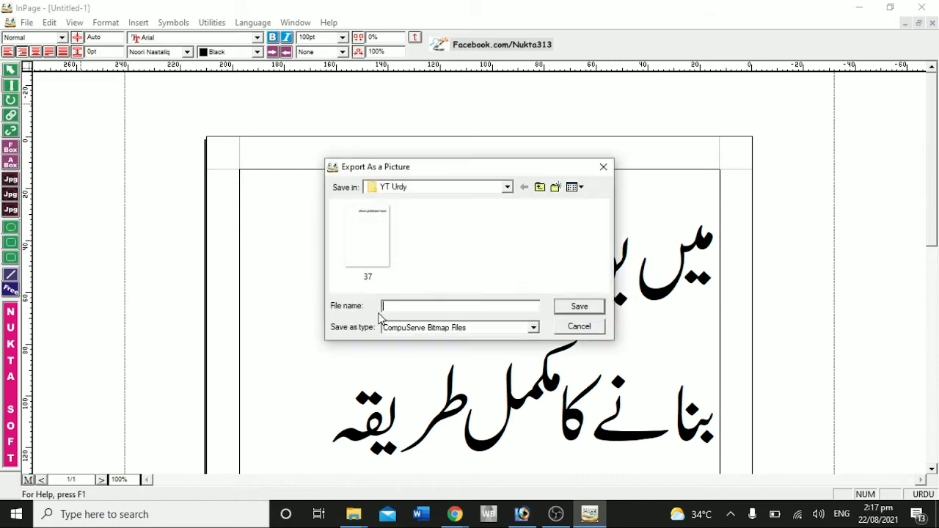
pyautogui.click(469, 331)
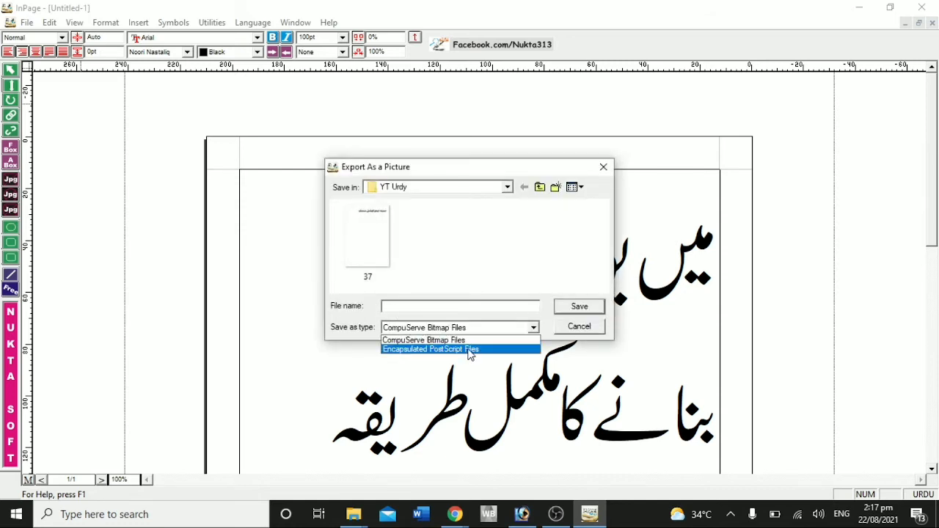
pyautogui.click(475, 350)
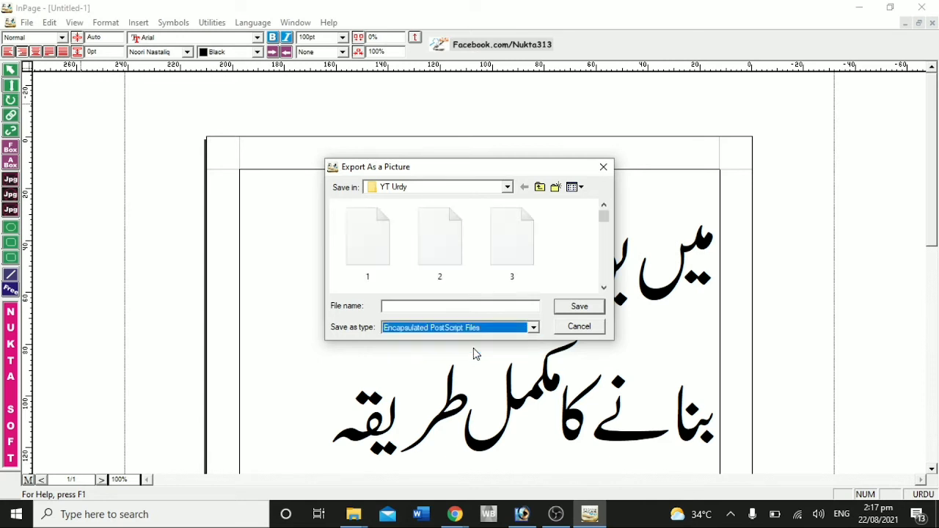
pyautogui.click(464, 308)
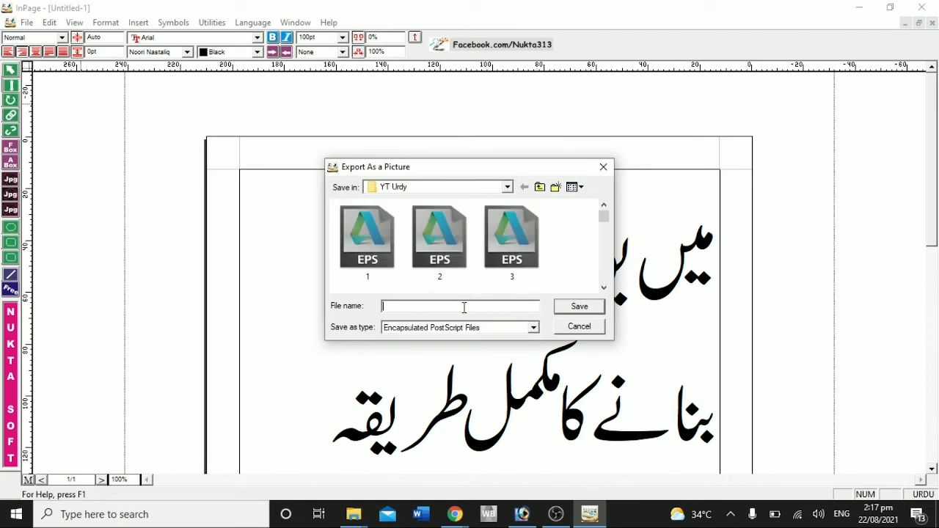
pyautogui.write('52')
pyautogui.click(579, 307)
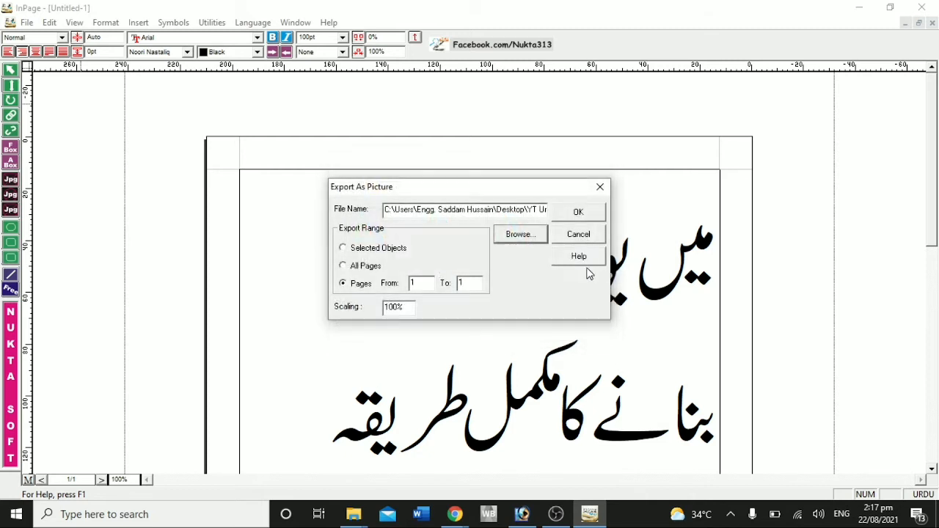
pyautogui.click(585, 214)
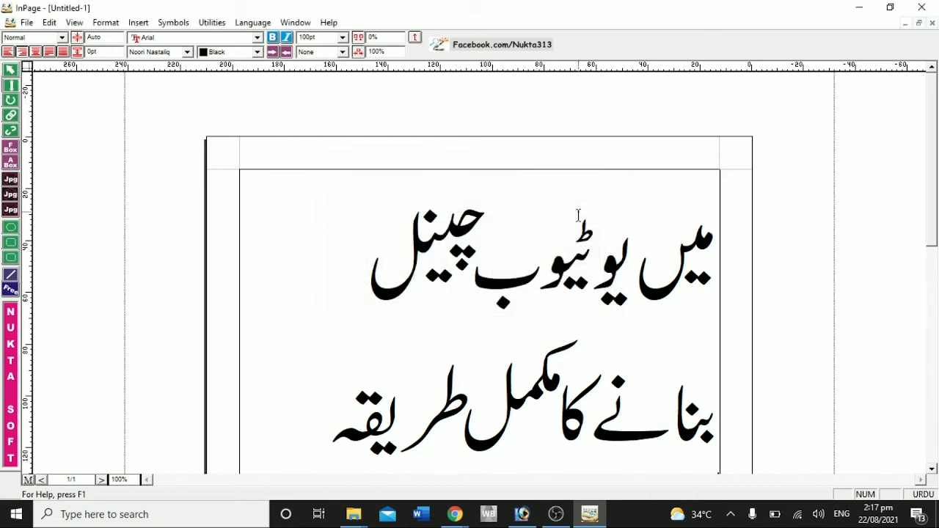
# Step: Switch to Photoshop and open 52.eps, accepting the default import settings
pyautogui.click(521, 515)
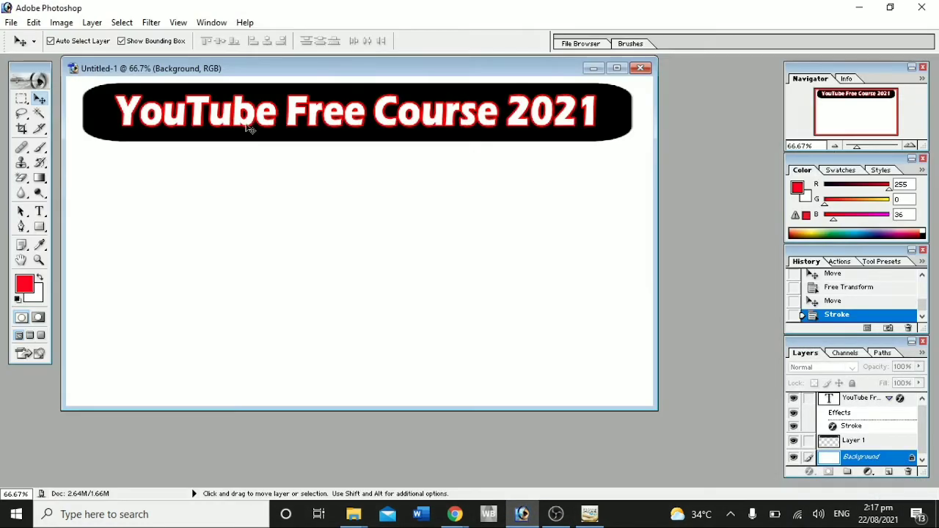
pyautogui.click(11, 23)
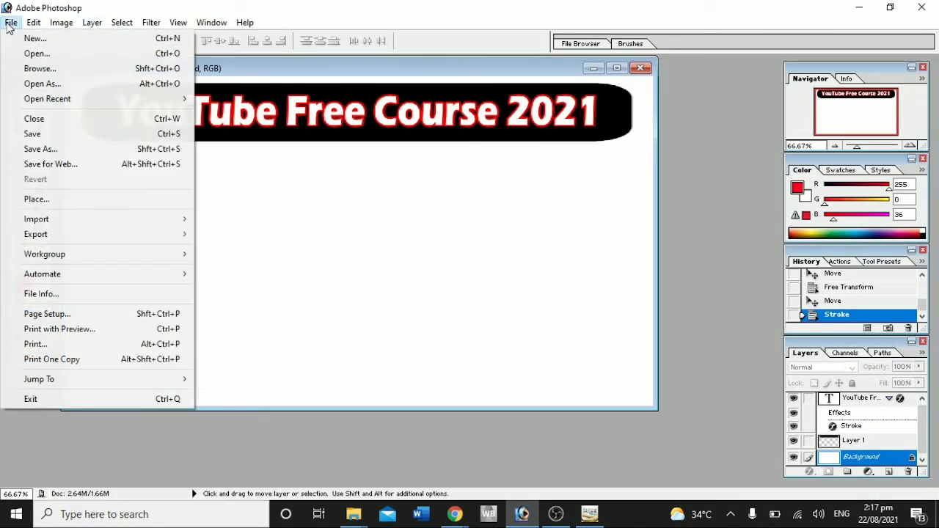
pyautogui.click(36, 54)
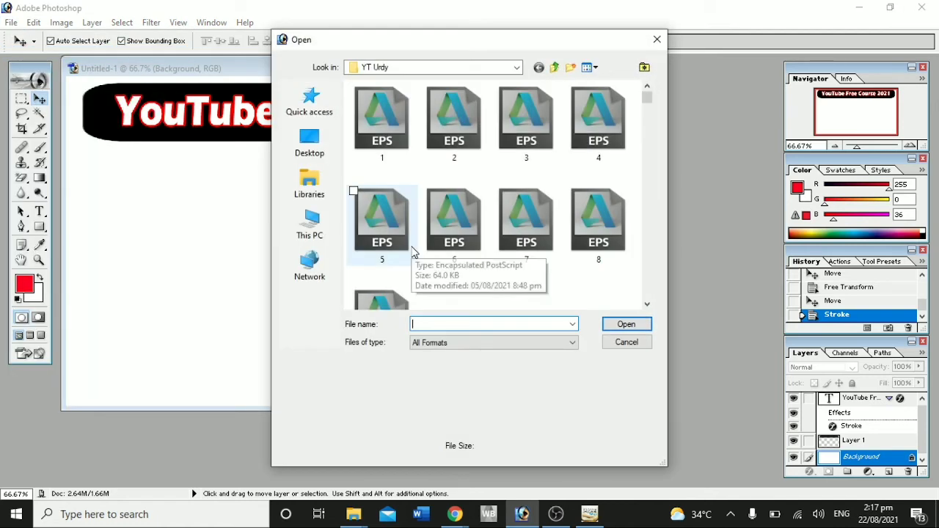
pyautogui.write('52')
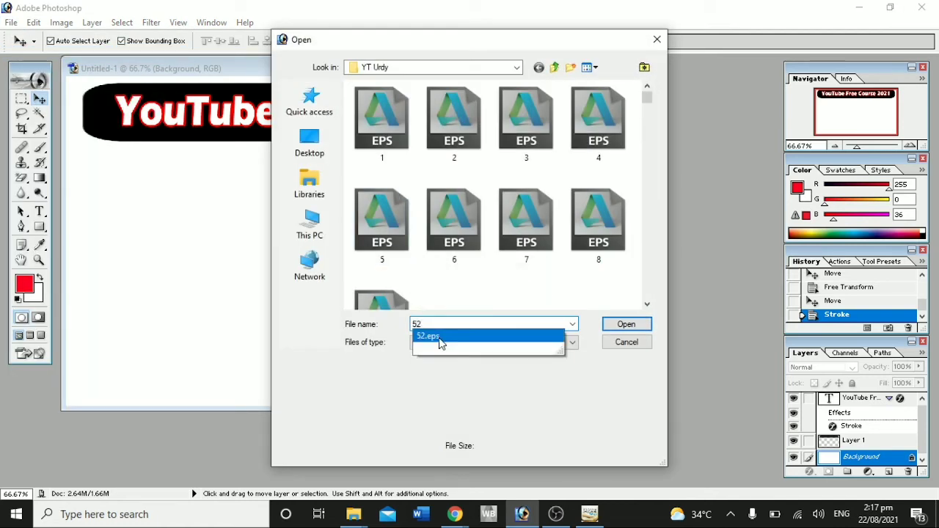
pyautogui.click(623, 325)
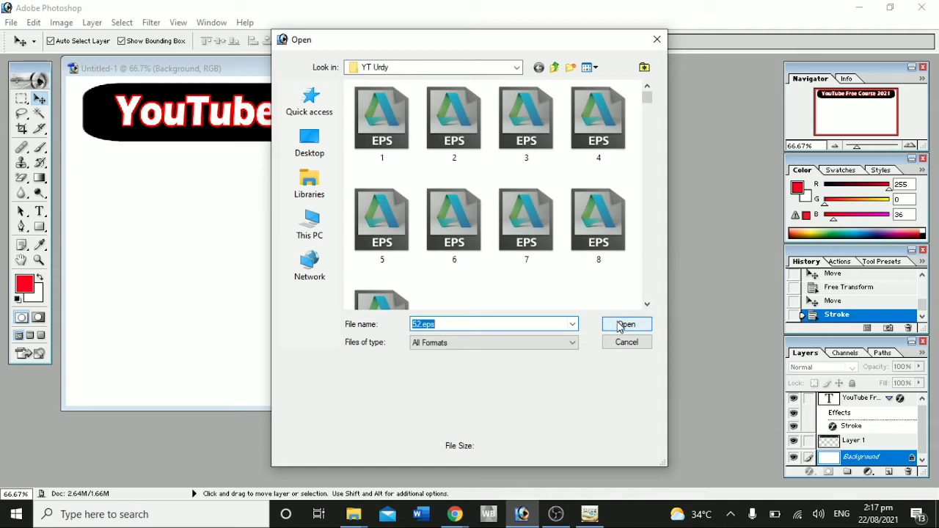
pyautogui.click(567, 213)
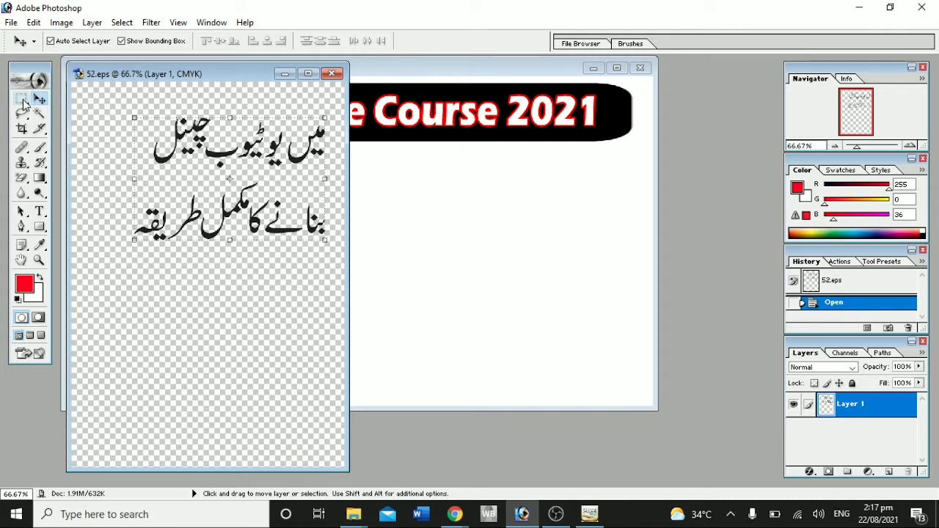
# Step: Select the first Urdu line in 52.eps with a rectangular marquee and move it into the thumbnail below the black banner
pyautogui.click(22, 101)
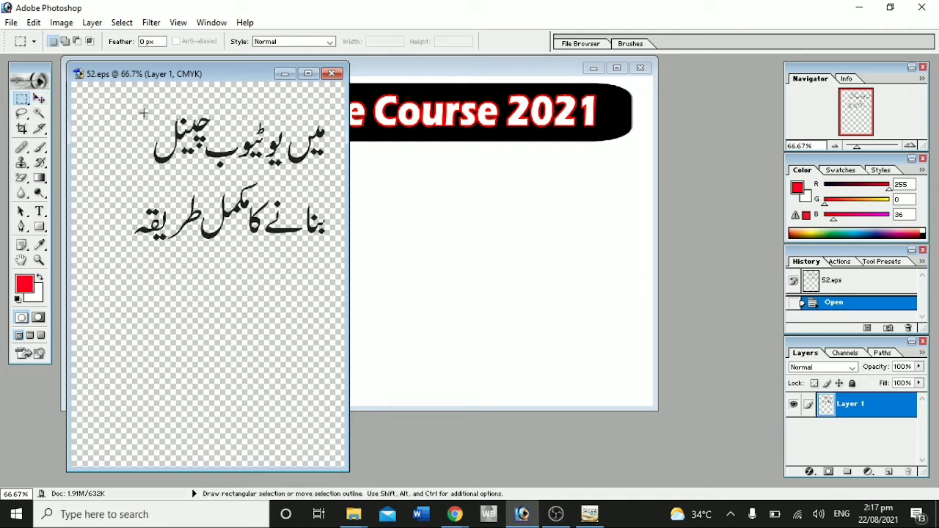
pyautogui.moveTo(143, 109); pyautogui.dragTo(472, 199)
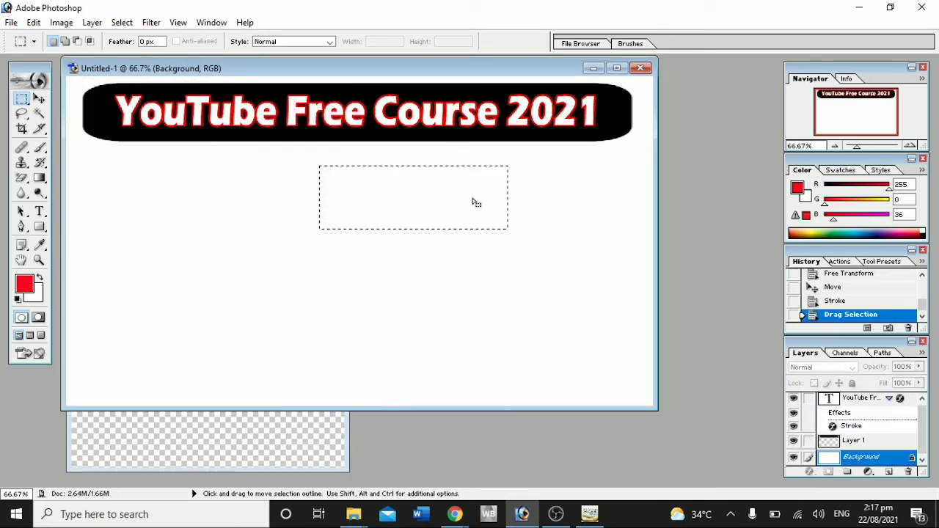
pyautogui.hotkey('ctrl', 'z')
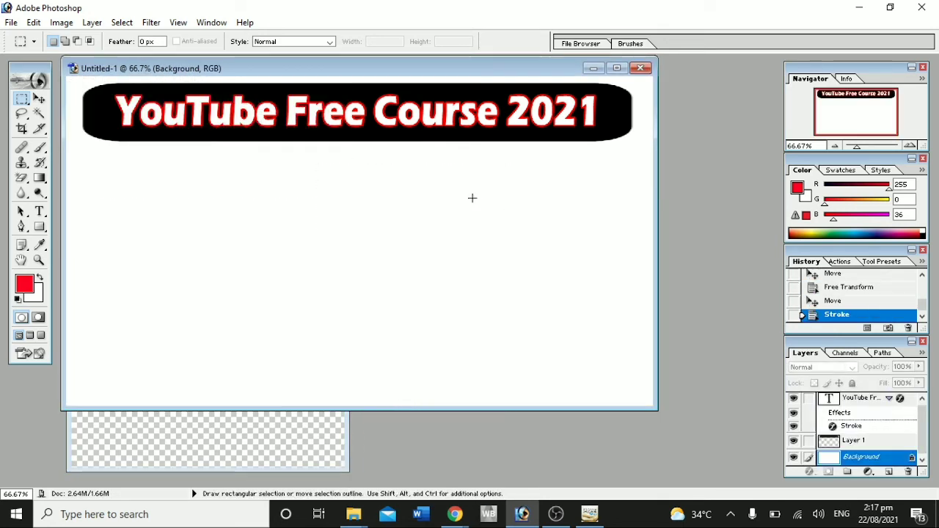
pyautogui.click(208, 435)
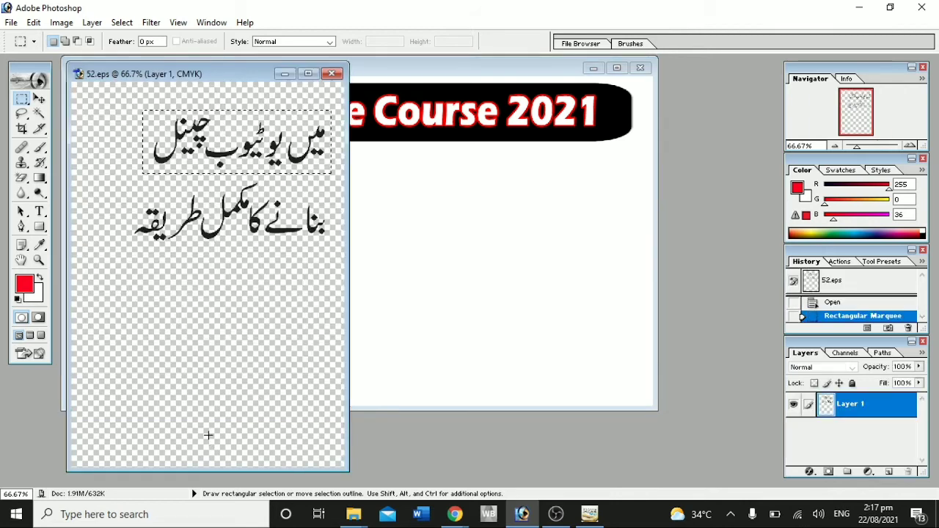
pyautogui.click(41, 99)
pyautogui.moveTo(287, 140); pyautogui.dragTo(462, 210)
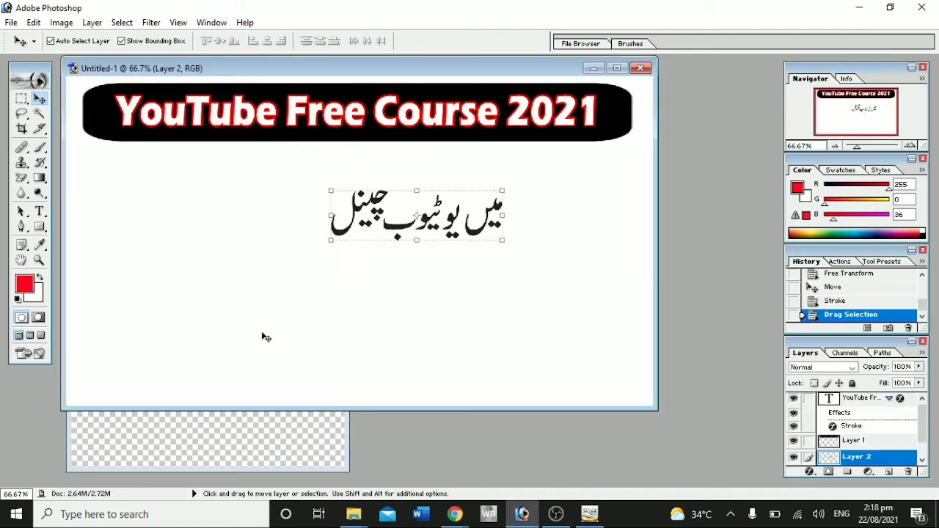
# Step: Select the second Urdu line in 52.eps with a rectangular marquee and move it into the thumbnail beneath the first line
pyautogui.click(262, 434)
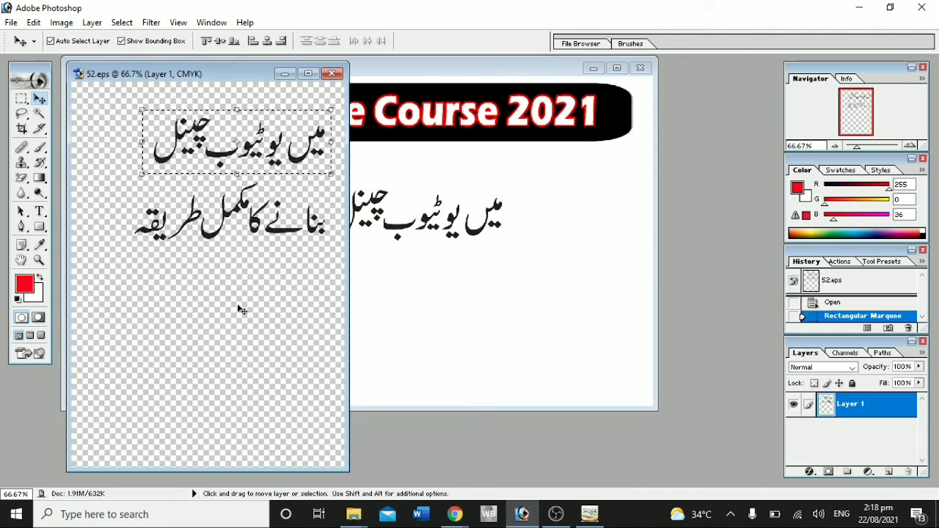
pyautogui.hotkey('ctrl', 'd')
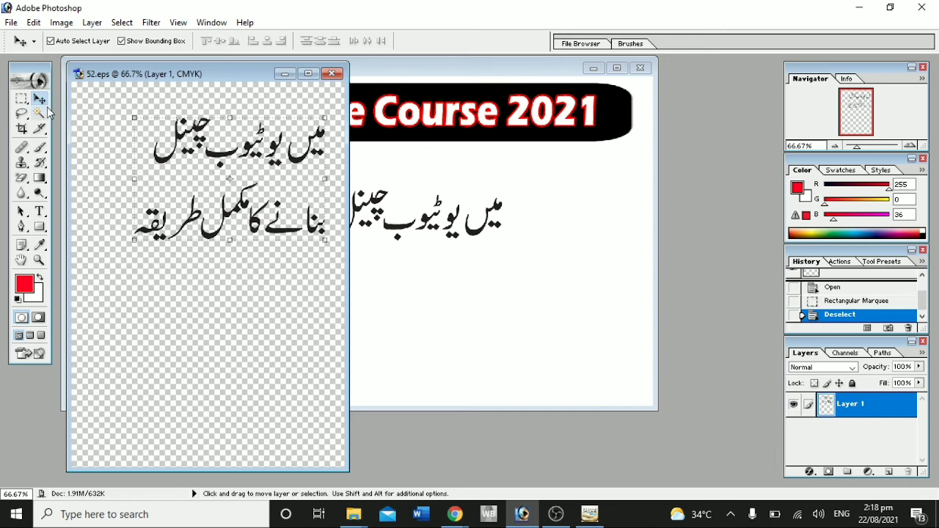
pyautogui.click(22, 100)
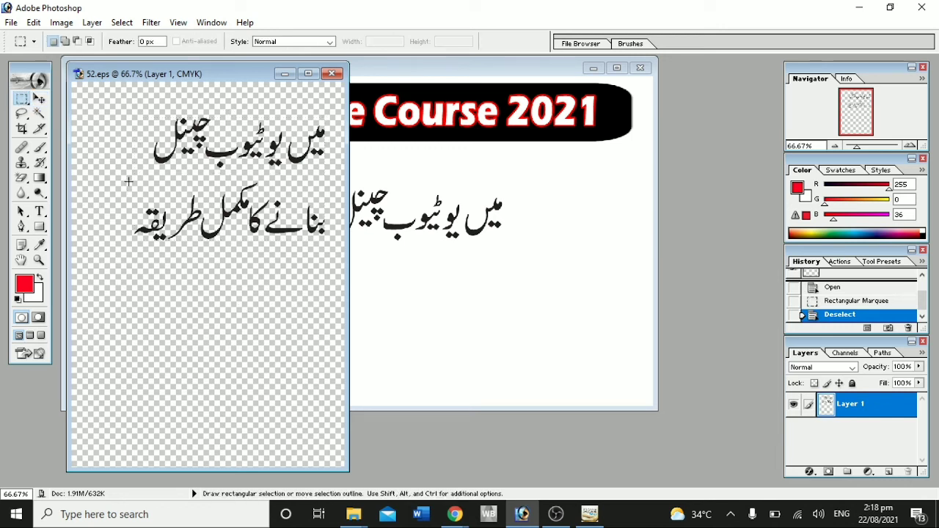
pyautogui.moveTo(129, 178); pyautogui.dragTo(334, 247)
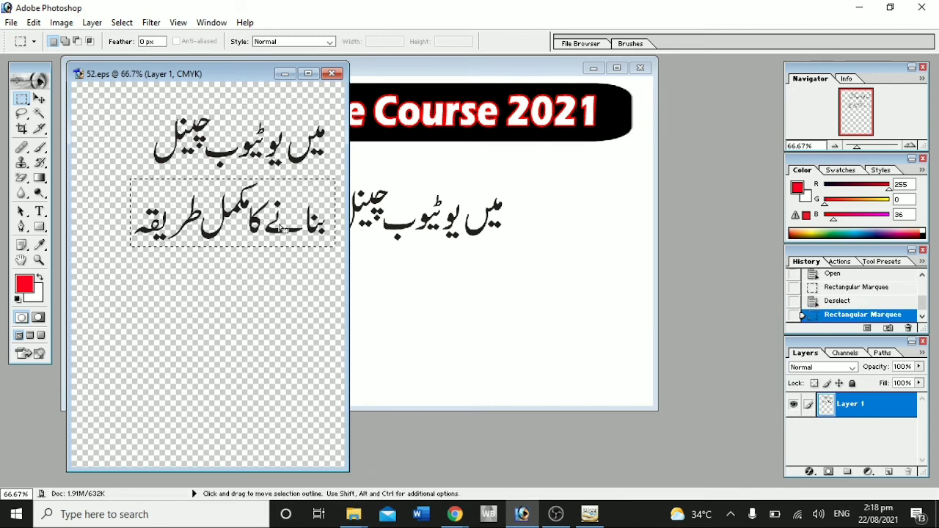
pyautogui.click(40, 98)
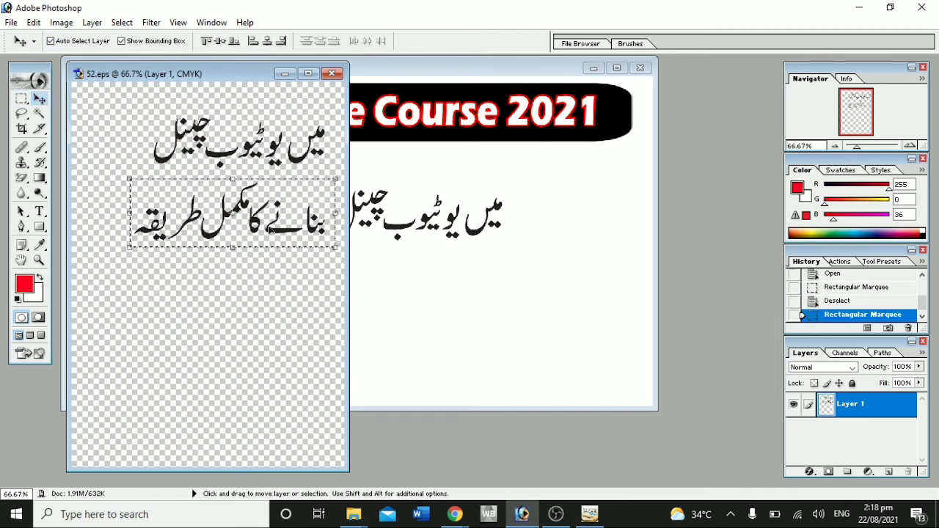
pyautogui.moveTo(270, 228); pyautogui.dragTo(349, 321)
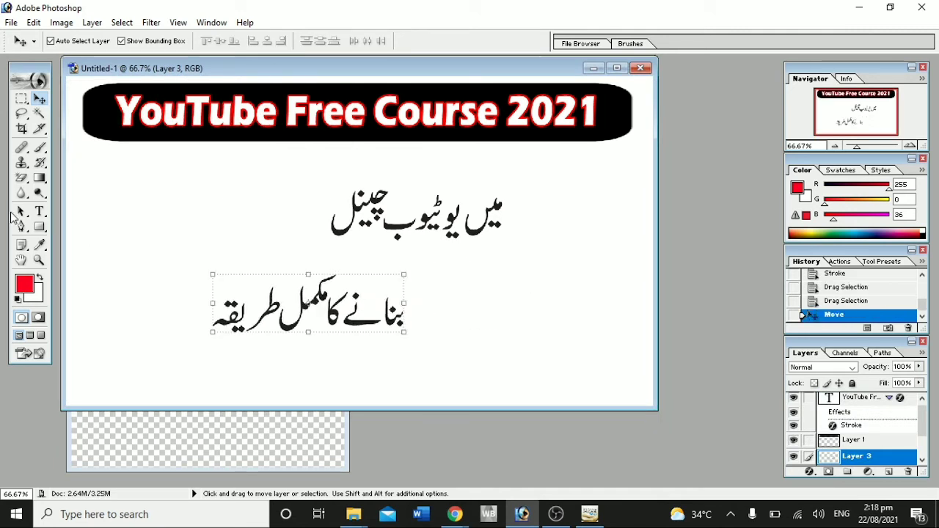
# Step: Activate the Type tool in the thumbnail document
pyautogui.click(40, 227)
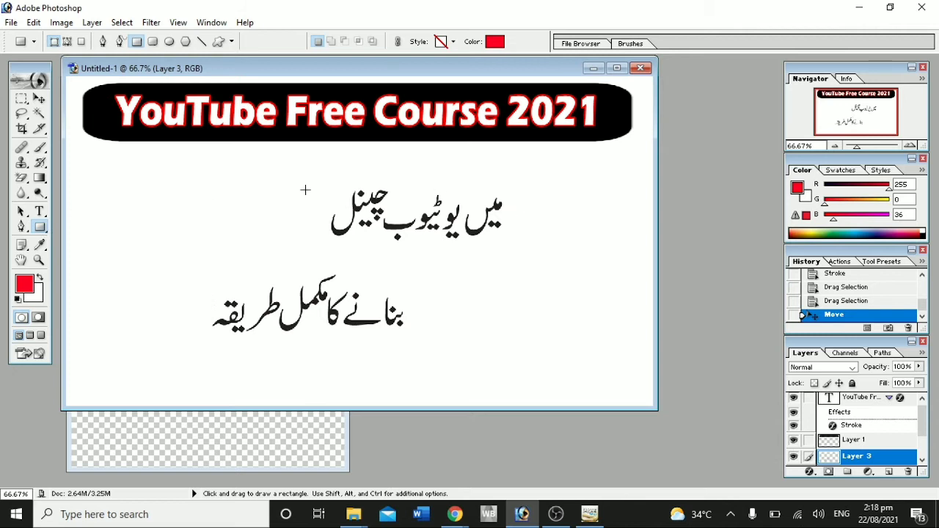
pyautogui.click(40, 211)
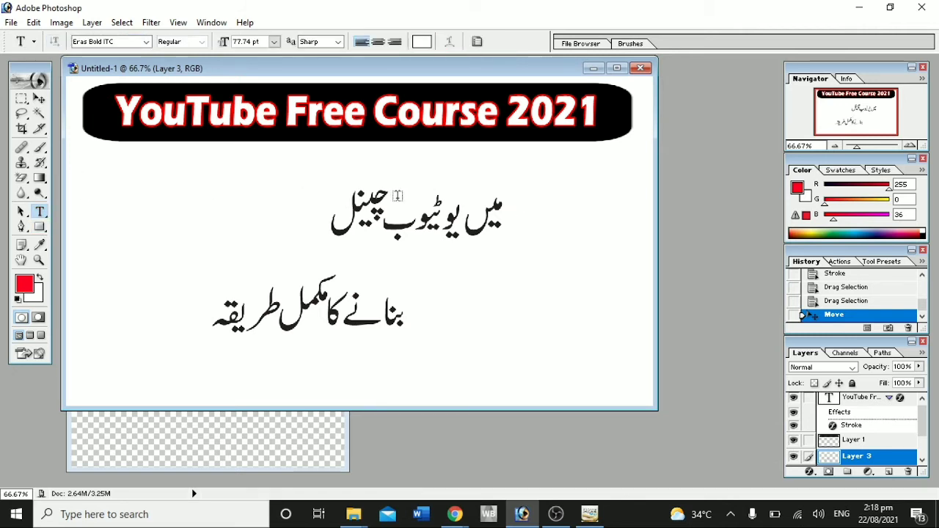
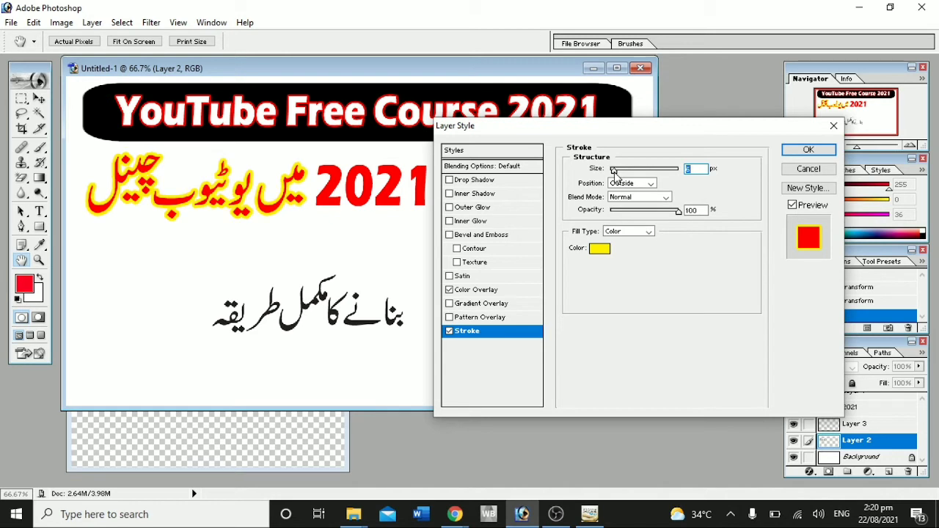
# Step: Apply the red colour overlay and yellow outside stroke to the first Urdu line
pyautogui.click(808, 150)
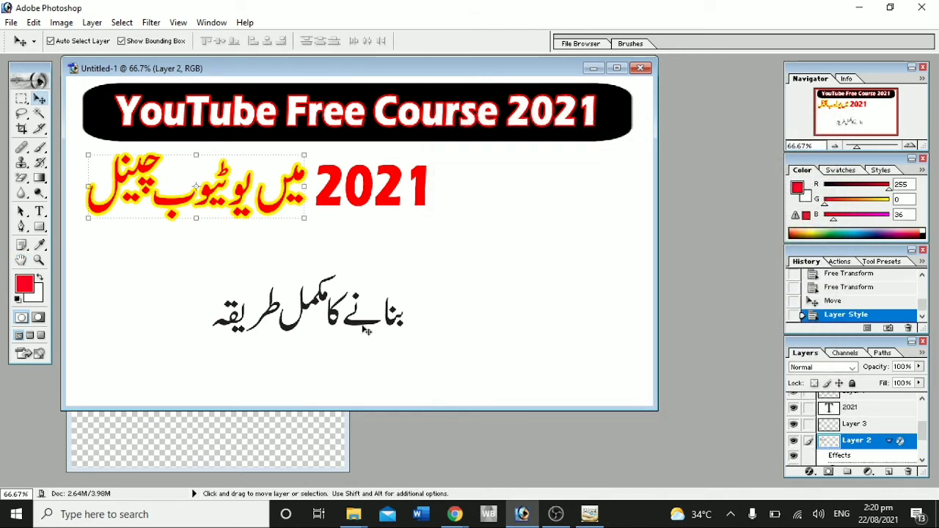
# Step: Move the second Urdu line close beneath the first and scale it proportionally to about 169.6%
pyautogui.moveTo(367, 328); pyautogui.dragTo(300, 285)
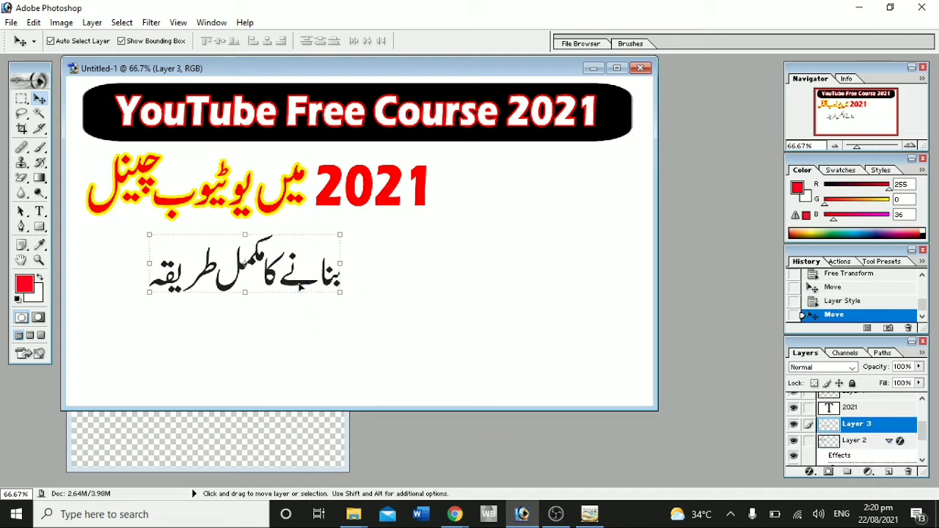
pyautogui.moveTo(340, 232); pyautogui.dragTo(409, 212)
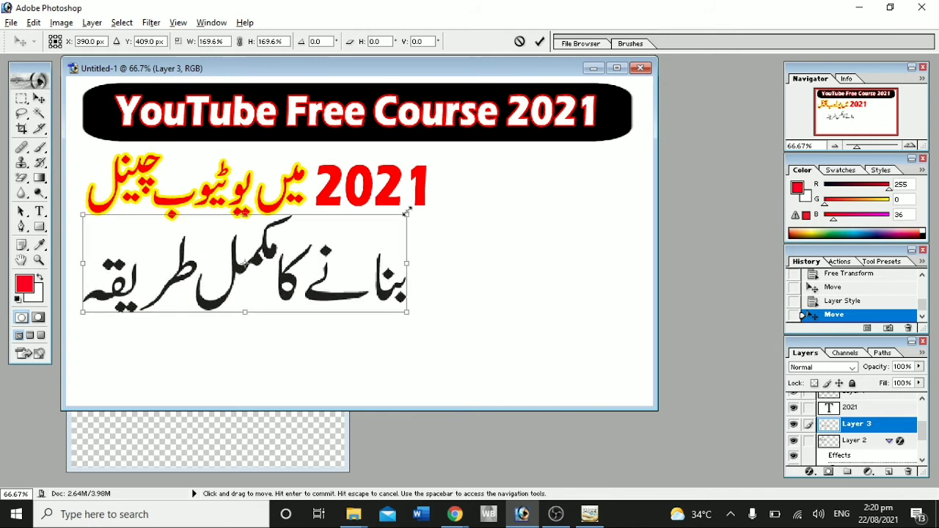
pyautogui.press('Return')
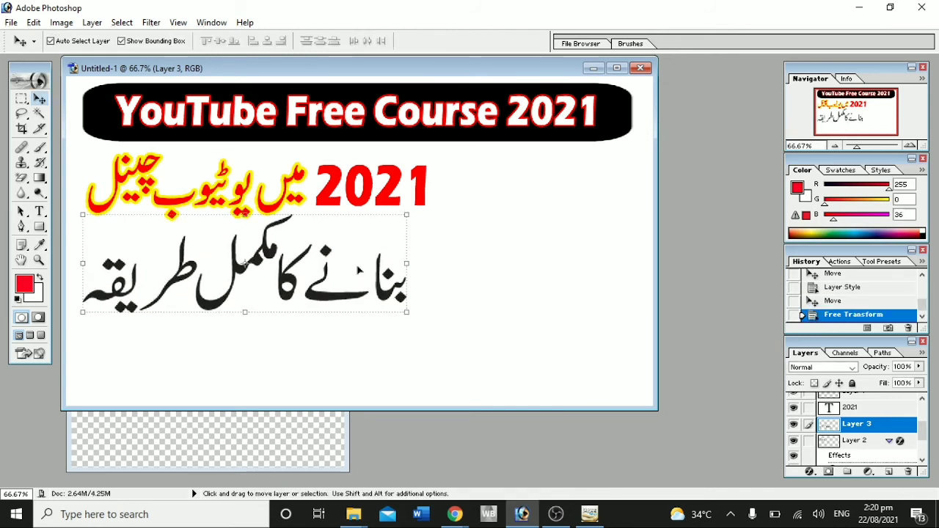
# Step: Give the second Urdu line a red colour overlay and a 7 px outside stroke in yellow FFF600
pyautogui.doubleClick(899, 431)
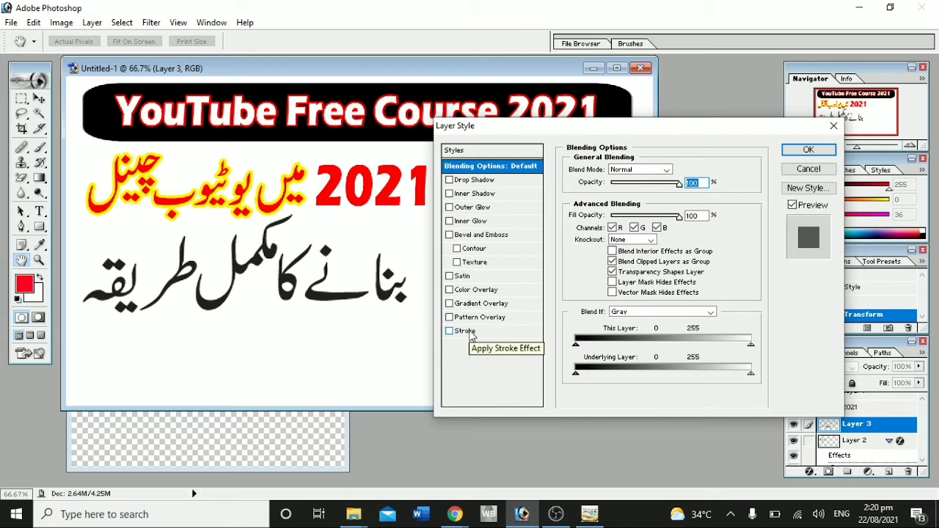
pyautogui.click(471, 291)
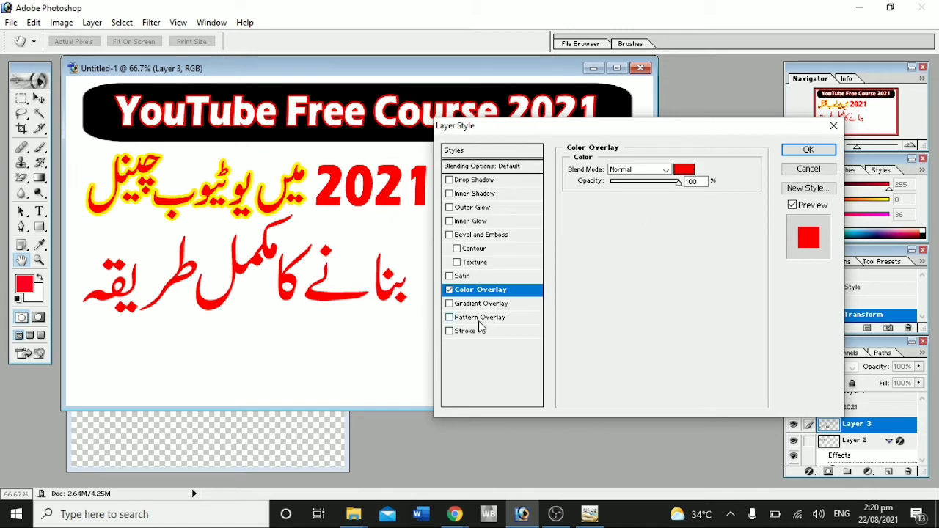
pyautogui.click(470, 332)
pyautogui.click(599, 248)
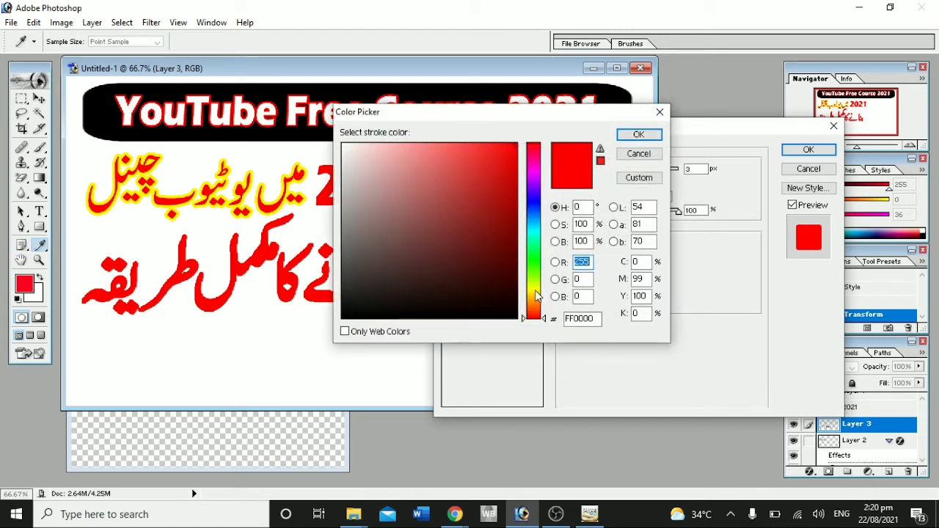
pyautogui.click(535, 291)
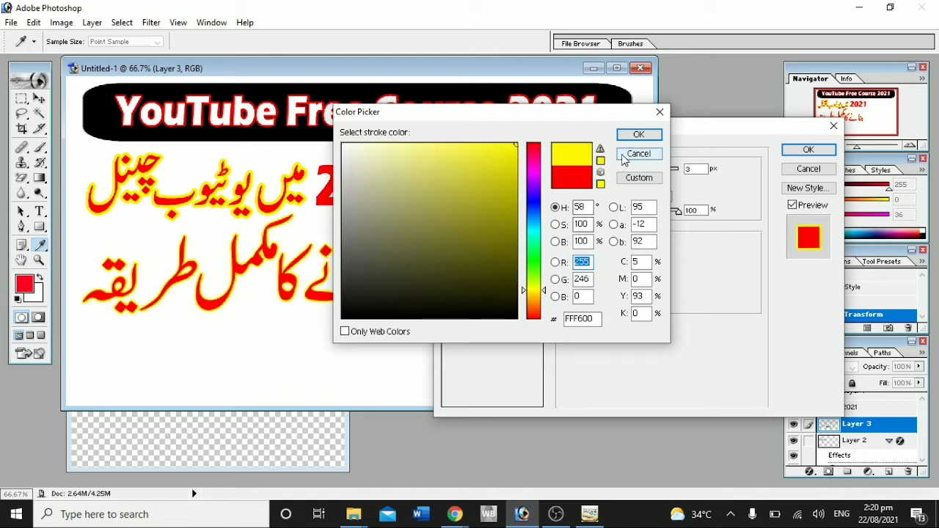
pyautogui.click(641, 137)
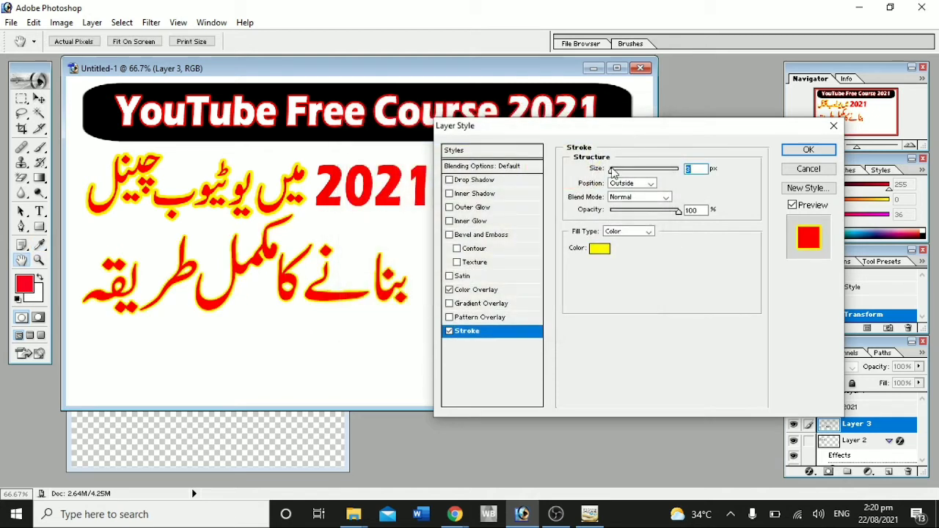
pyautogui.moveTo(613, 171); pyautogui.dragTo(617, 172)
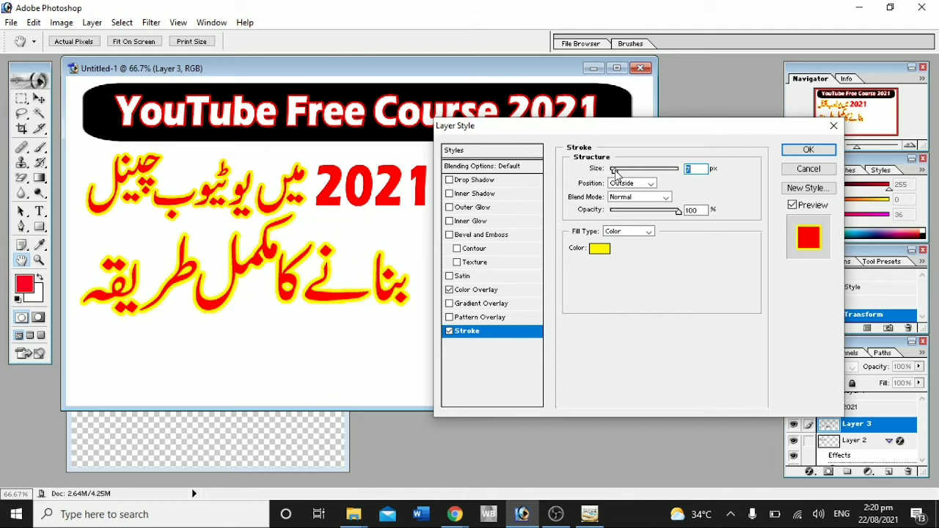
pyautogui.click(808, 150)
# Step: Shift the second Urdu line slightly to the right so it ends under the 2021 text
pyautogui.click(481, 281)
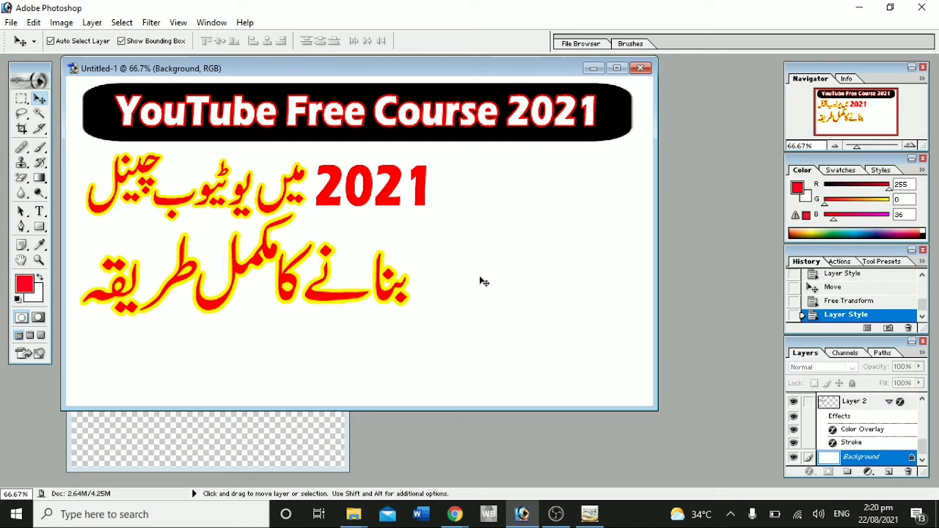
pyautogui.click(358, 297)
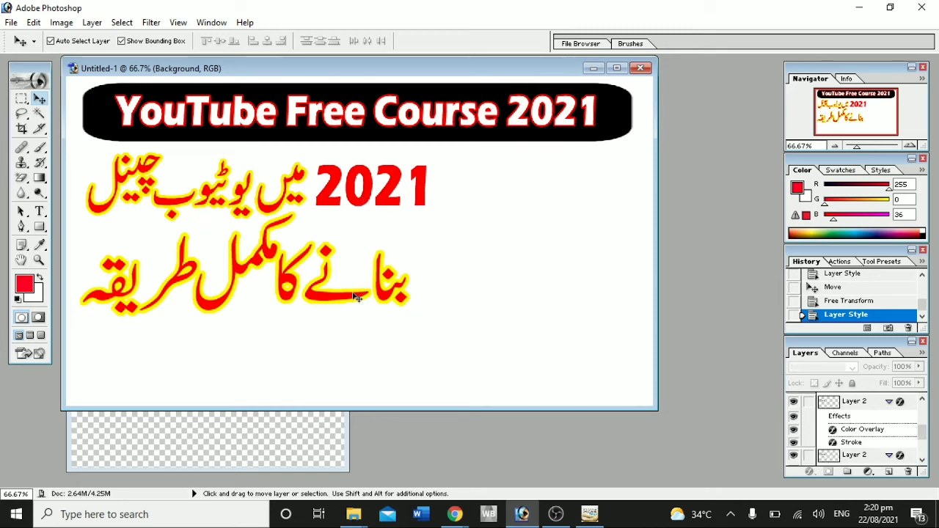
pyautogui.moveTo(358, 297); pyautogui.dragTo(372, 298)
pyautogui.click(363, 331)
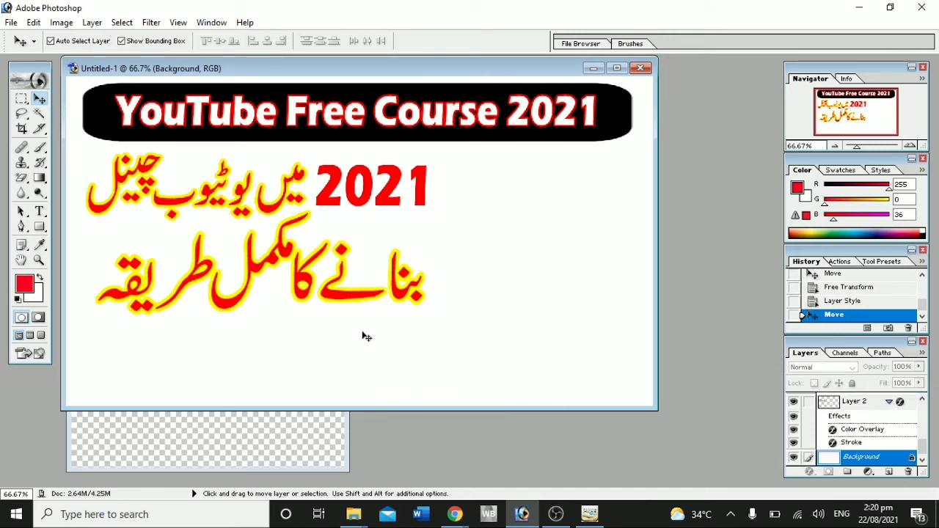
# Step: Switch to Chrome, go back from the black rectangle results and search Google Images for "red rectangle png"
pyautogui.click(455, 515)
pyautogui.click(508, 446)
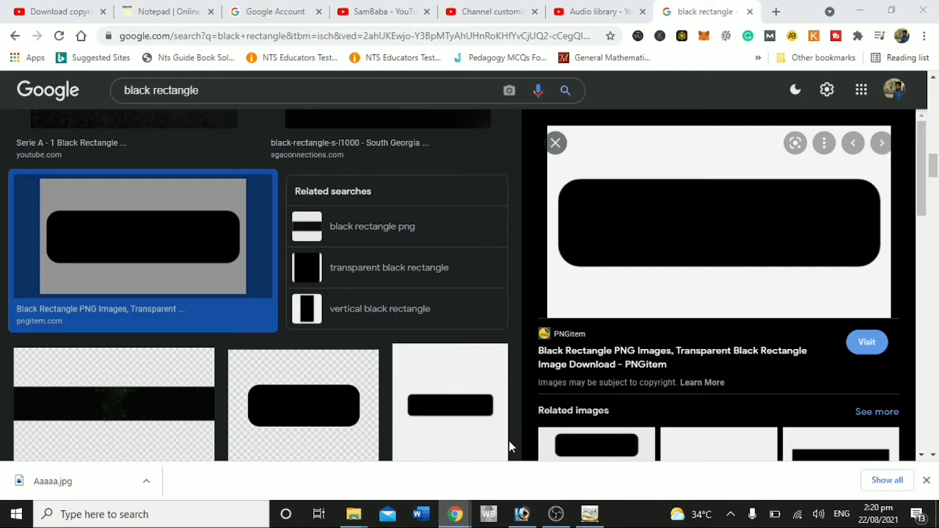
pyautogui.click(11, 43)
pyautogui.click(11, 38)
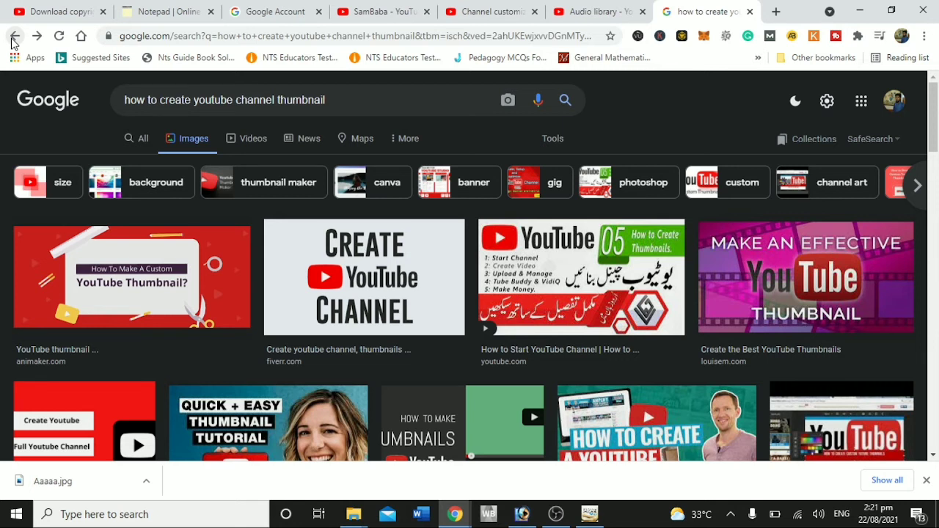
pyautogui.click(11, 41)
pyautogui.moveTo(328, 101); pyautogui.dragTo(118, 112)
pyautogui.write('Red')
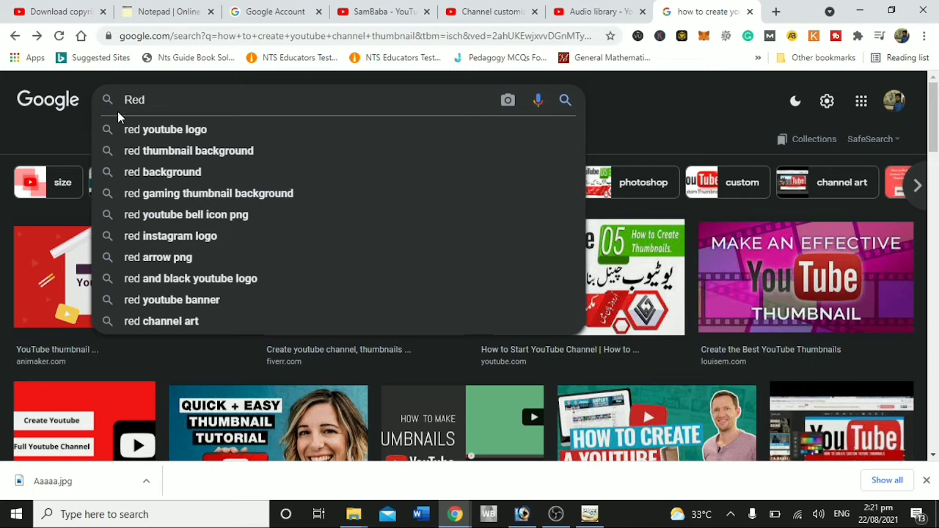
pyautogui.write('re')
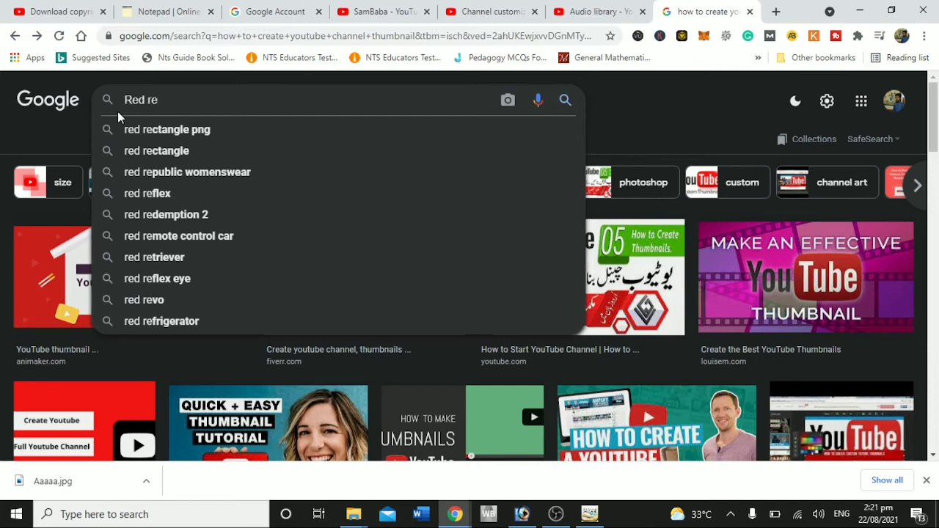
pyautogui.press('Down')
pyautogui.press('Return')
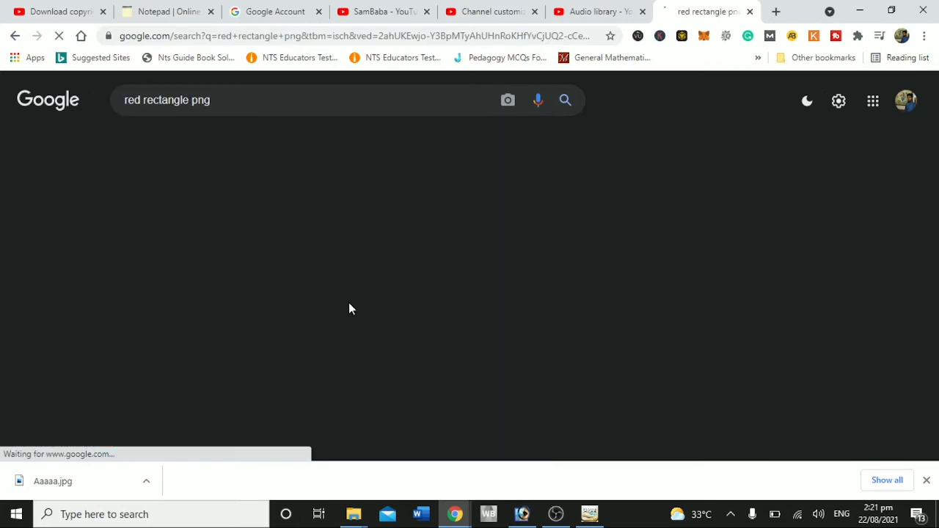
# Step: Look through the red rectangle images and open the preview of the solid red rectangle from pngitem.com
pyautogui.scroll(-2, 400, 315)
pyautogui.scroll(-4, 400, 315)
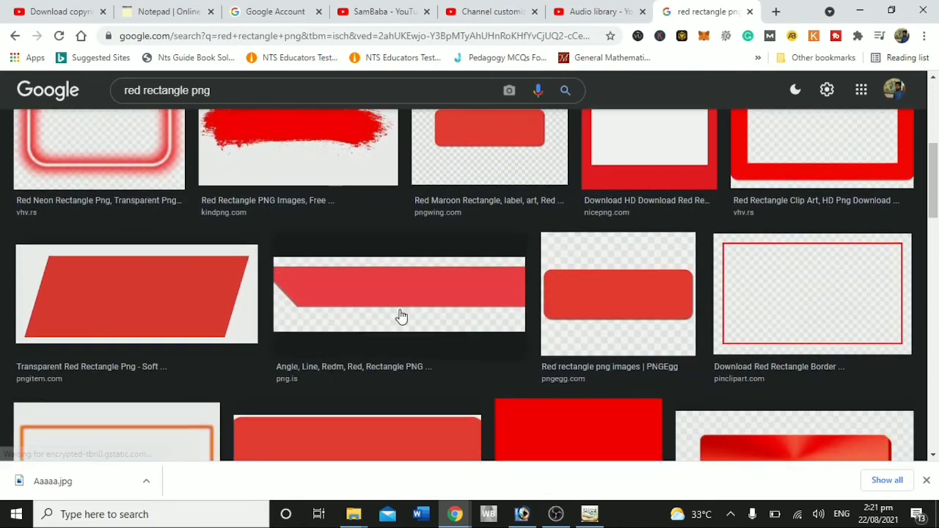
pyautogui.scroll(4, 400, 315)
pyautogui.scroll(1, 400, 315)
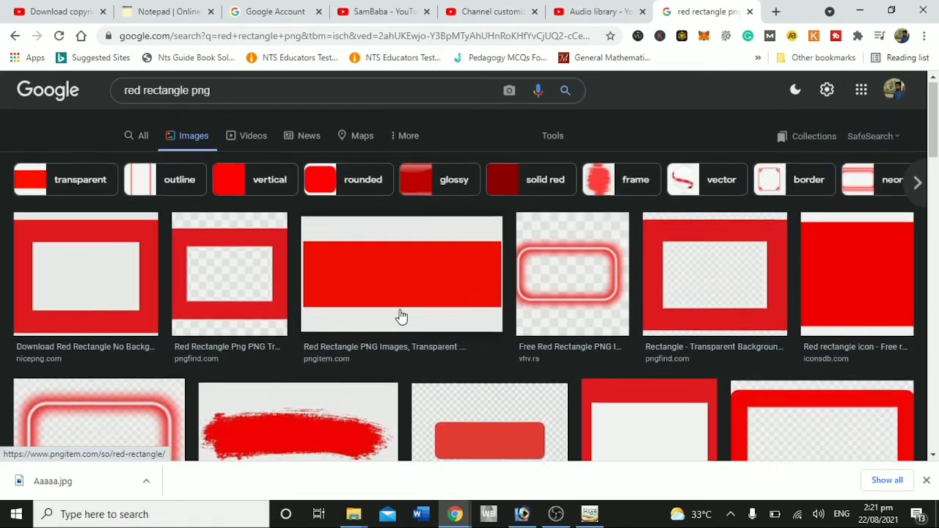
pyautogui.click(406, 277)
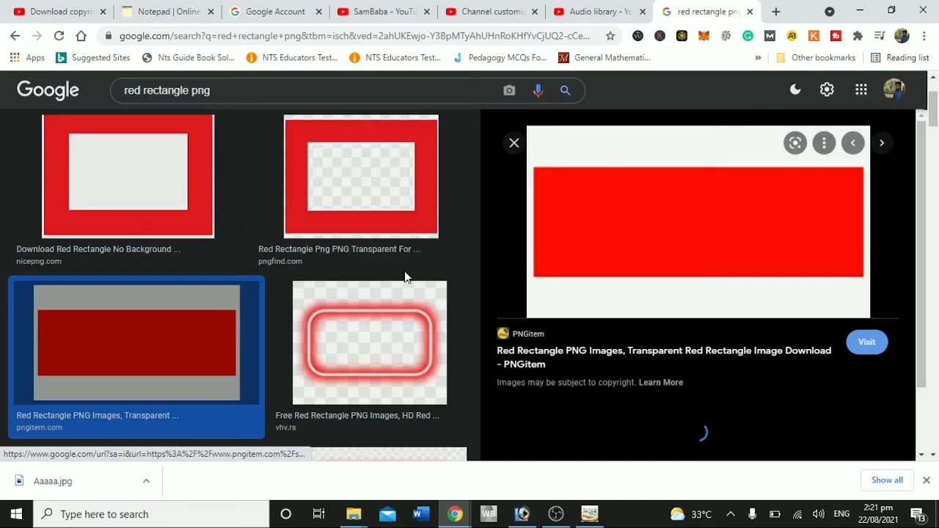
# Step: Switch to Photoshop, draw a filled red rectangle below the Urdu text and fit it into the thumbnail's lower-left corner
pyautogui.click(531, 517)
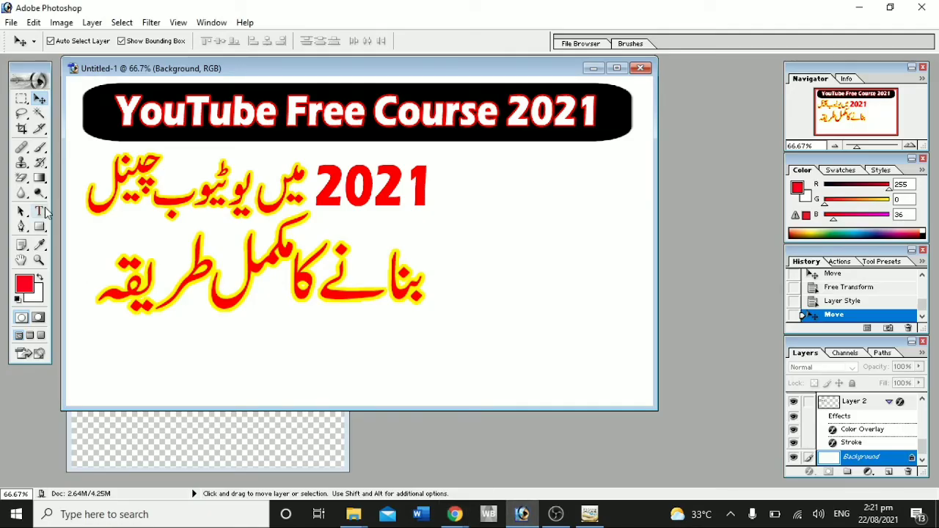
pyautogui.click(40, 226)
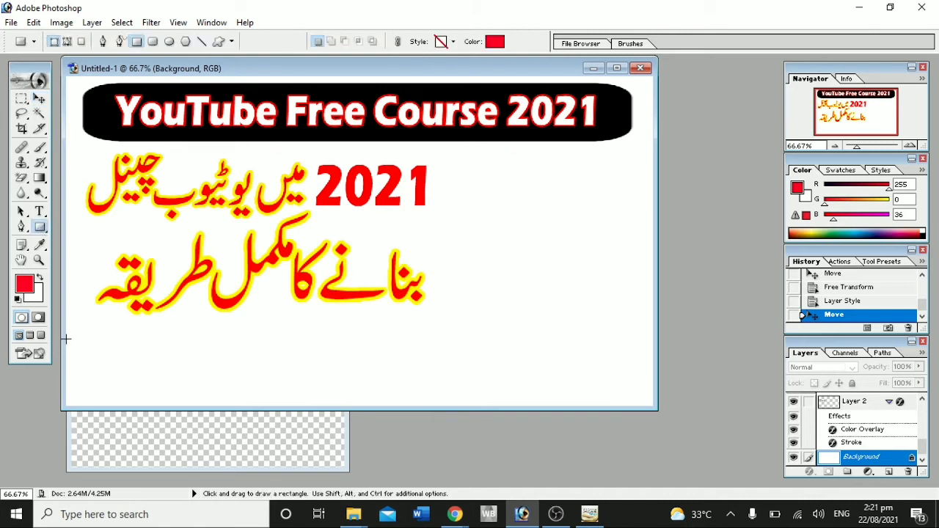
pyautogui.moveTo(68, 320); pyautogui.dragTo(446, 409)
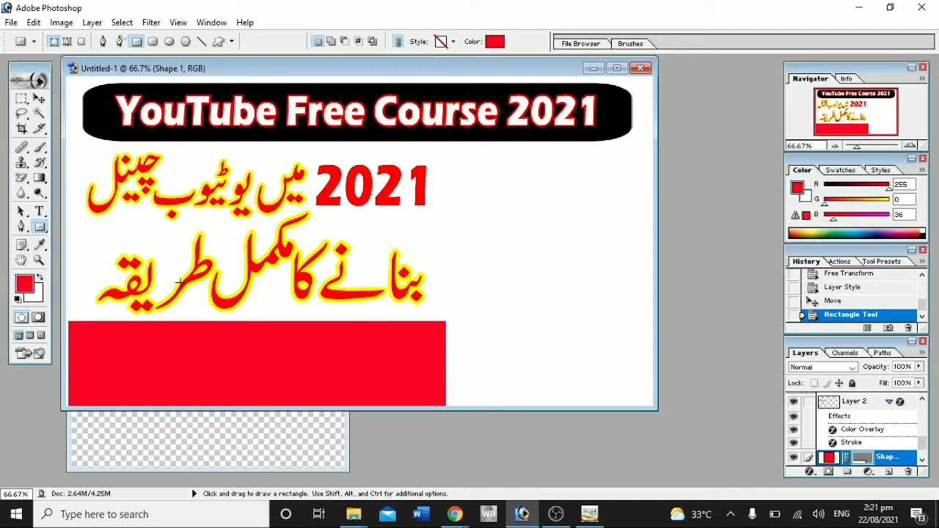
pyautogui.click(40, 99)
pyautogui.moveTo(170, 354); pyautogui.dragTo(166, 350)
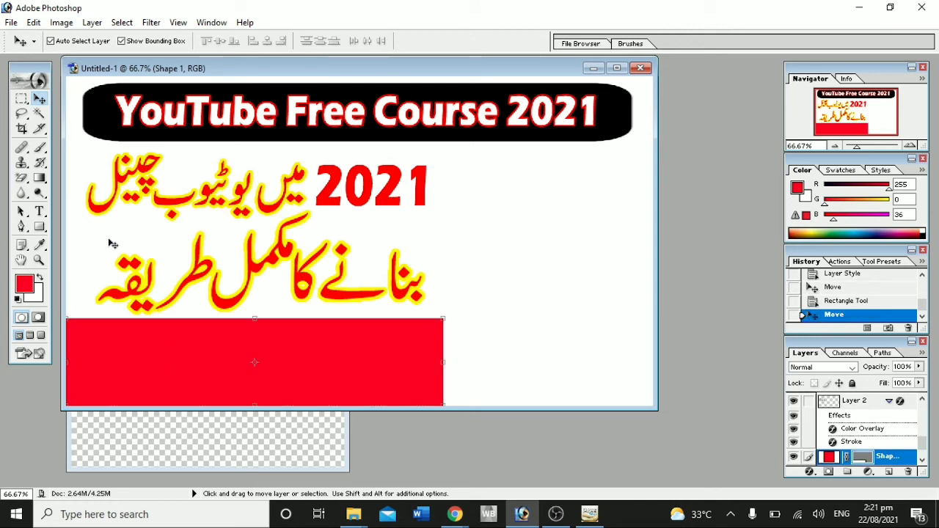
# Step: Switch to InPage and select all of the existing Urdu text
pyautogui.click(590, 514)
pyautogui.hotkey('ctrl', 'a')
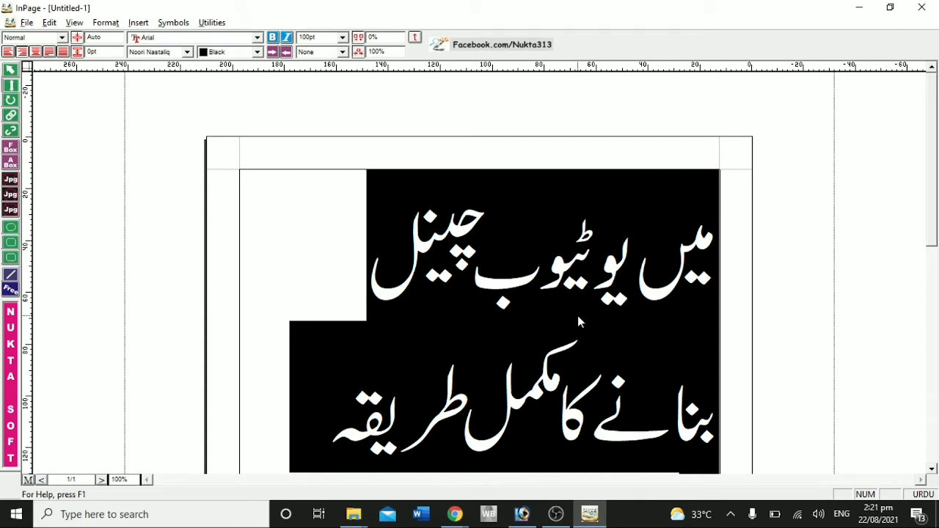
# Step: Switch to Chrome, go back to the "how to create youtube channel thumbnail" image results for reference and return to Photoshop
pyautogui.hotkey('alt', 'Tab')
pyautogui.hotkey('alt', 'Tab')
pyautogui.hotkey('alt', 'Tab')
pyautogui.hotkey('alt', 'Tab')
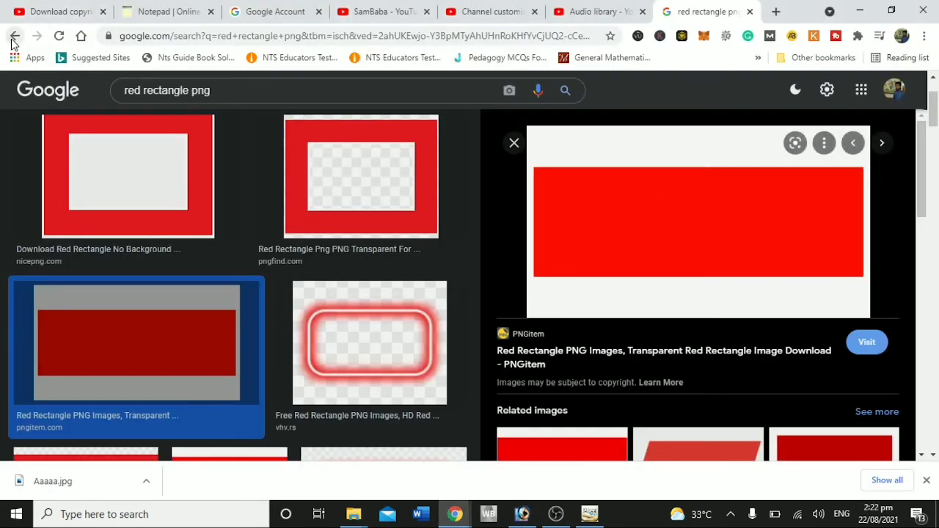
pyautogui.click(14, 36)
pyautogui.click(14, 36)
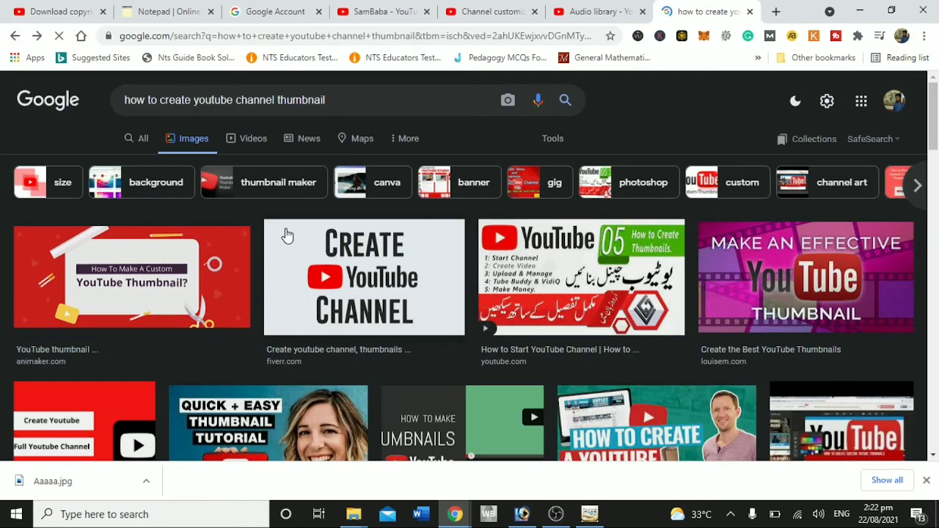
pyautogui.hotkey('alt', 'Tab')
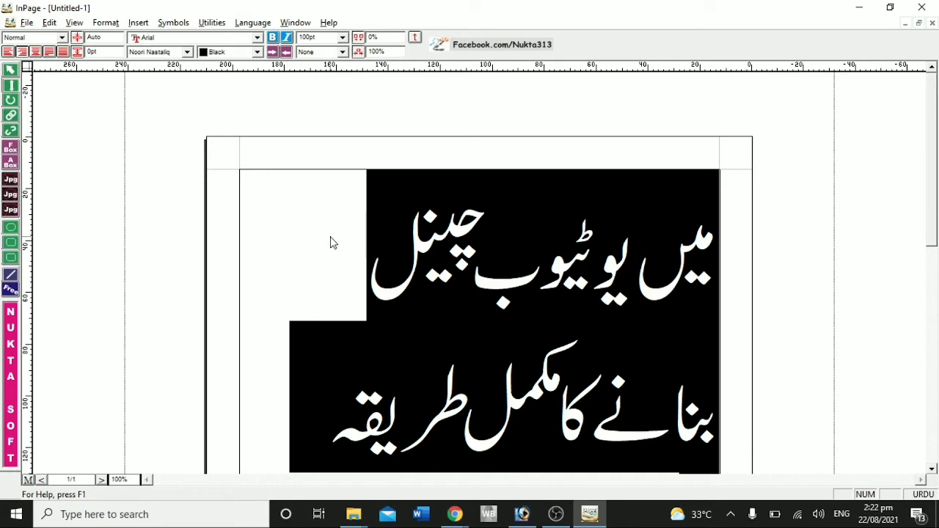
pyautogui.hotkey('alt', 'Tab')
pyautogui.press('Tab')
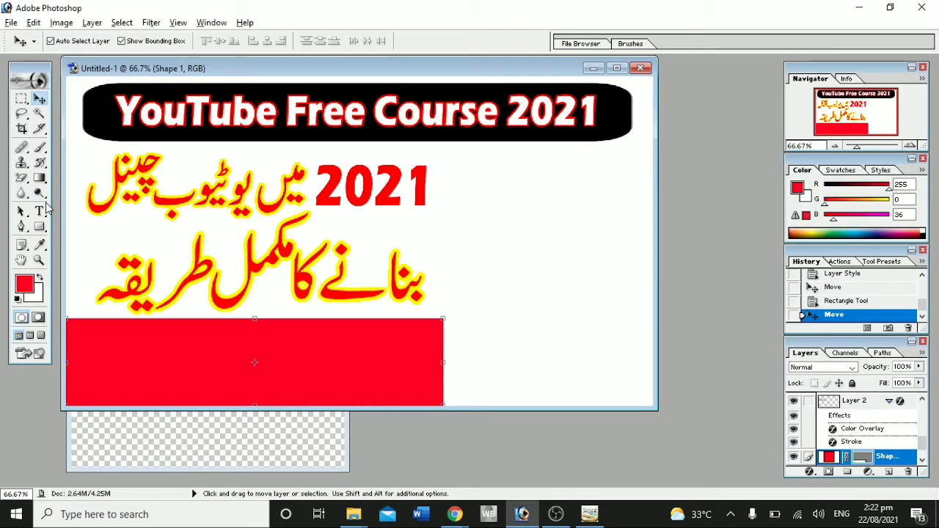
# Step: Switch to InPage and replace the selected text with "اردو زبان میں مکمل تفصیل کے ساتھ"
pyautogui.hotkey('alt', 'Tab')
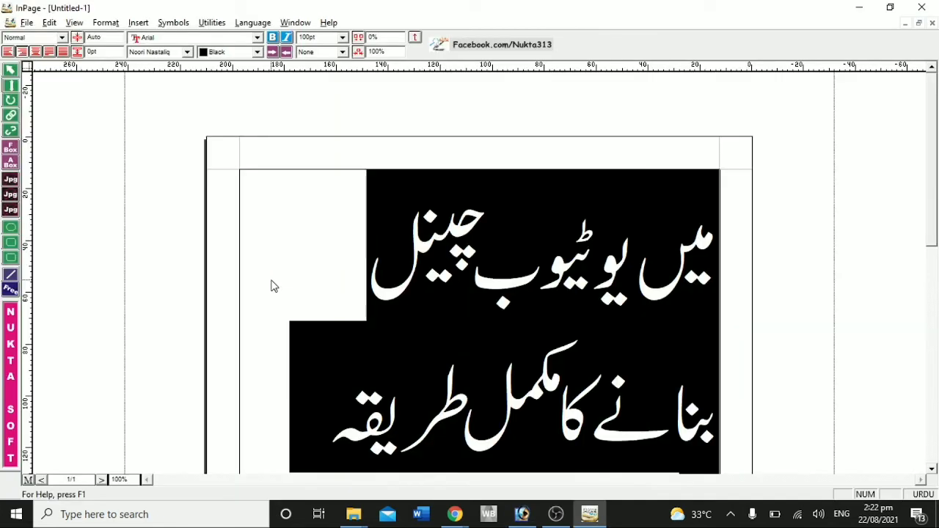
pyautogui.write('اردع')
pyautogui.press('BackSpace')
pyautogui.write('و')
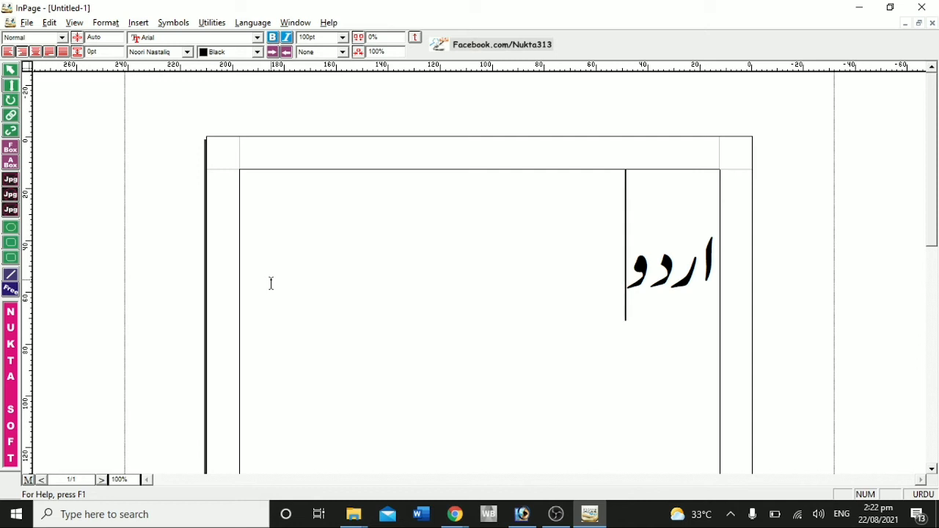
pyautogui.write('زبان میں')
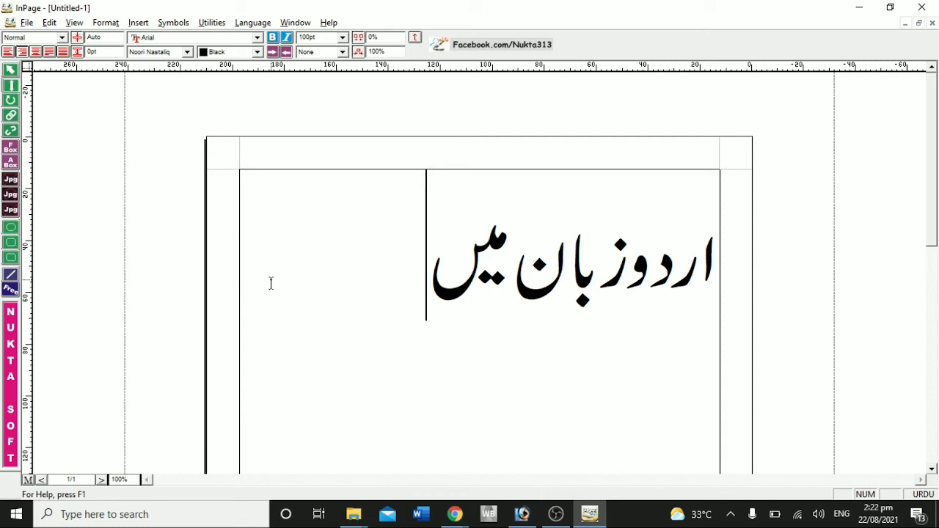
pyautogui.write('م')
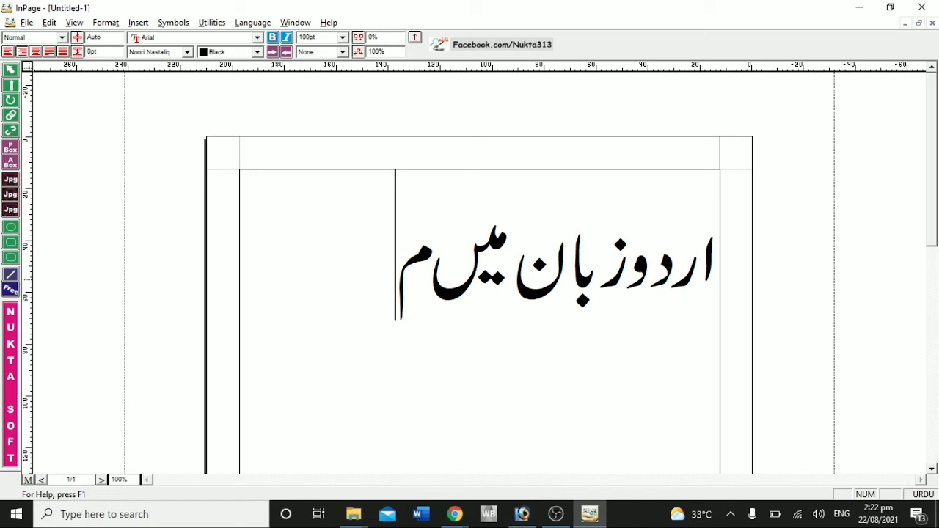
pyautogui.write('کل')
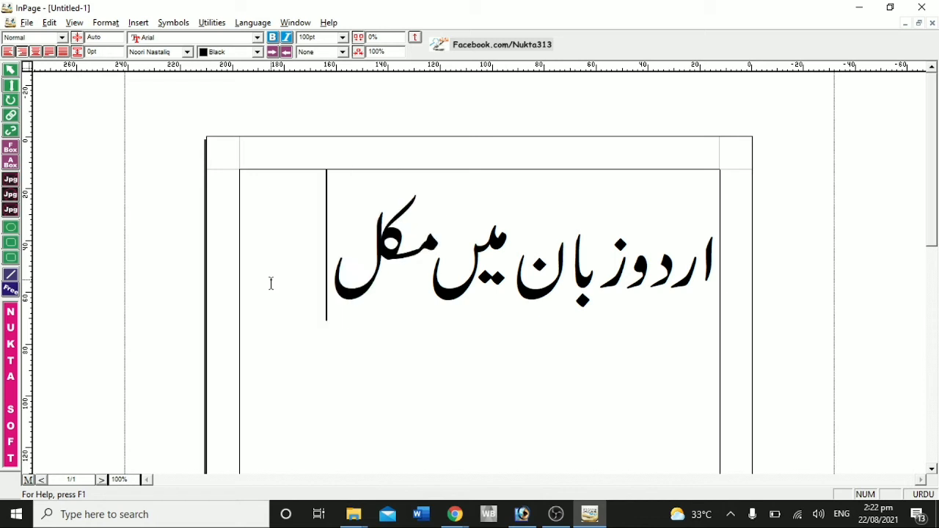
pyautogui.press('BackSpace')
pyautogui.write('مل')
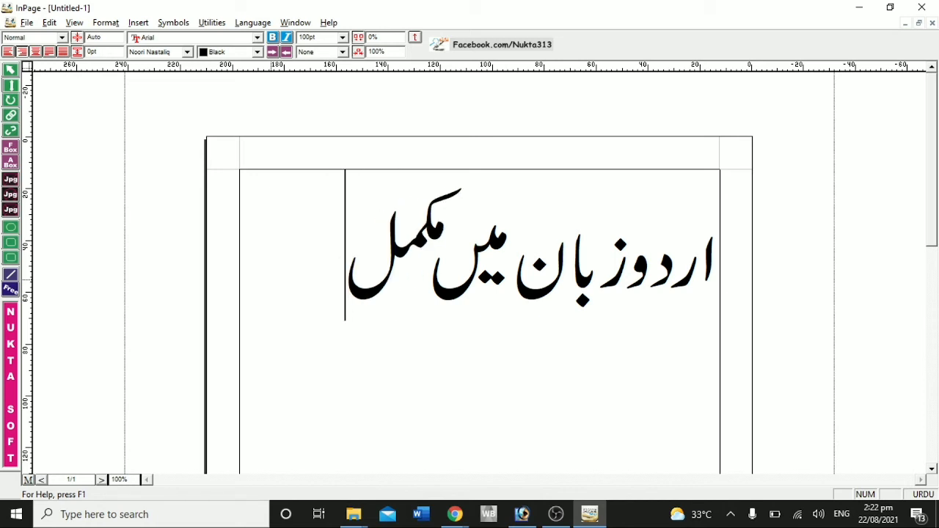
pyautogui.write(' ت')
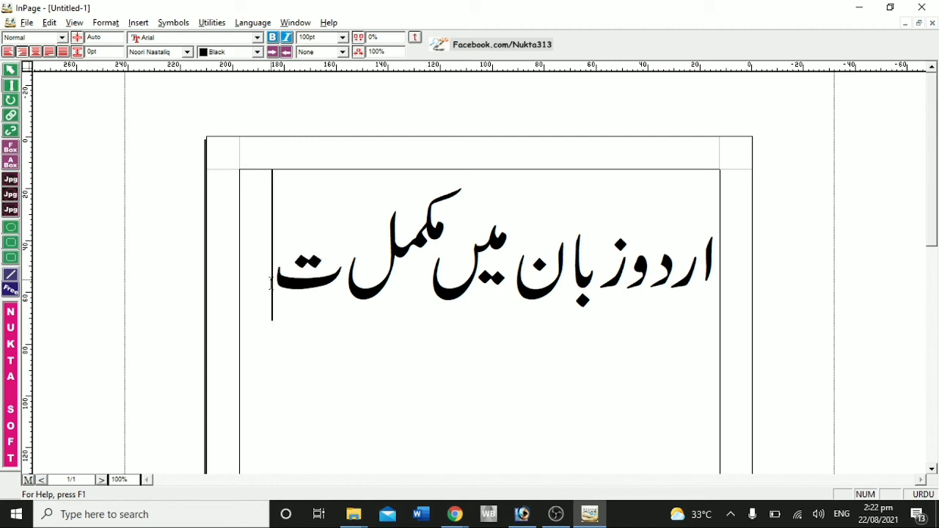
pyautogui.write('فصیل')
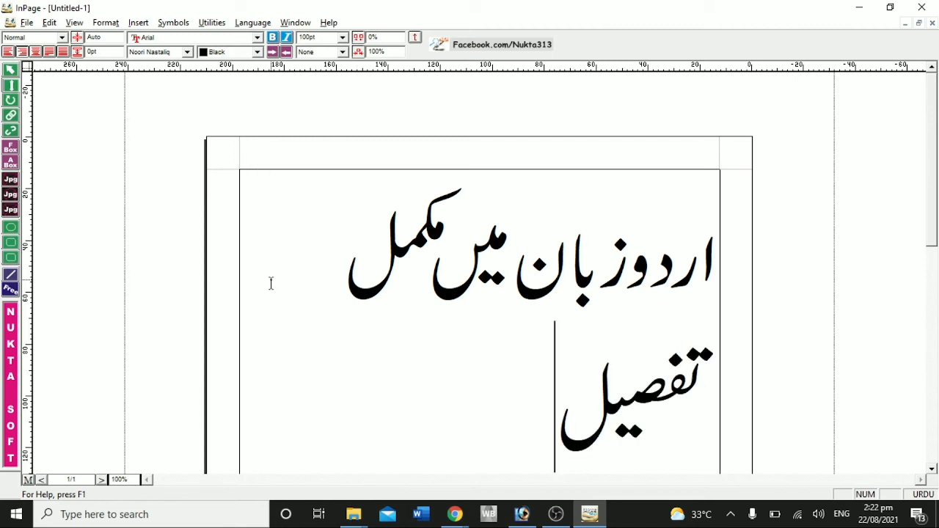
pyautogui.write(' کے')
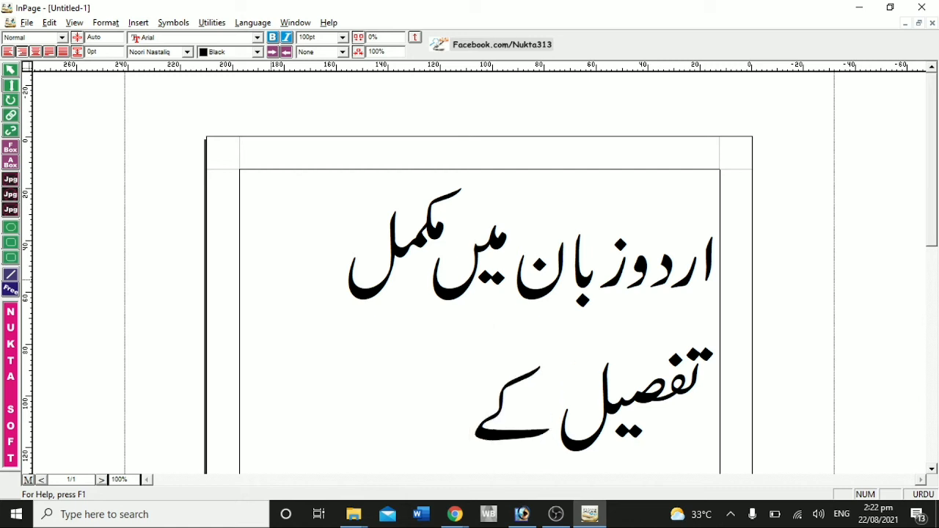
pyautogui.write(' ساتھ')
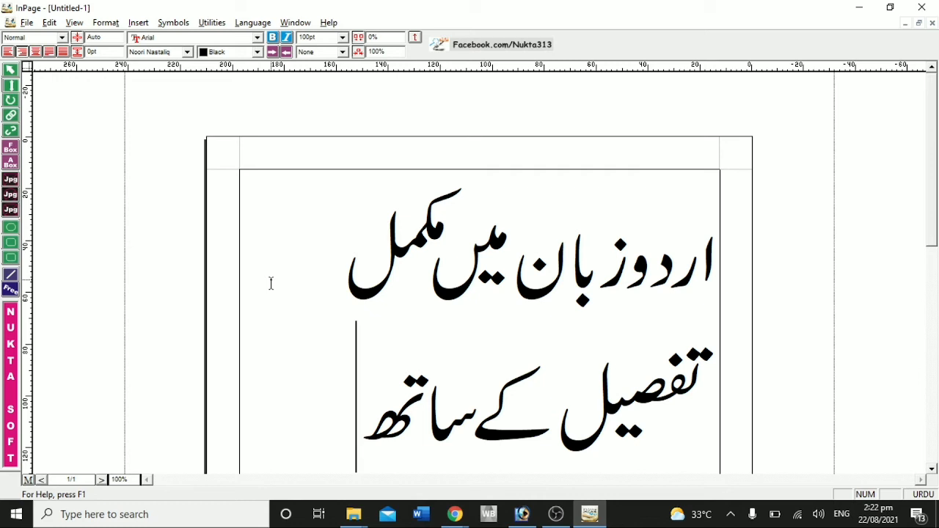
# Step: Set the font size of the whole new Urdu text to 55 pt
pyautogui.hotkey('ctrl', 'a')
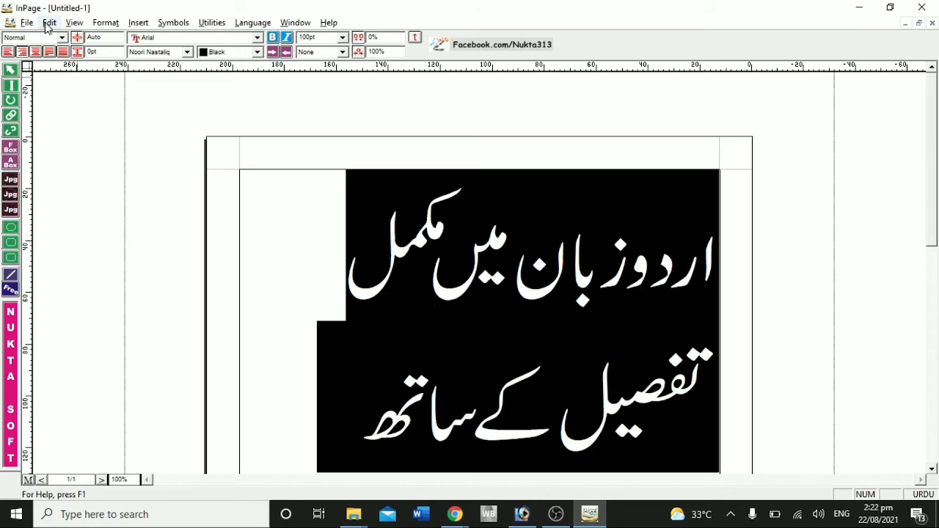
pyautogui.click(318, 38)
pyautogui.write('55')
pyautogui.press('Return')
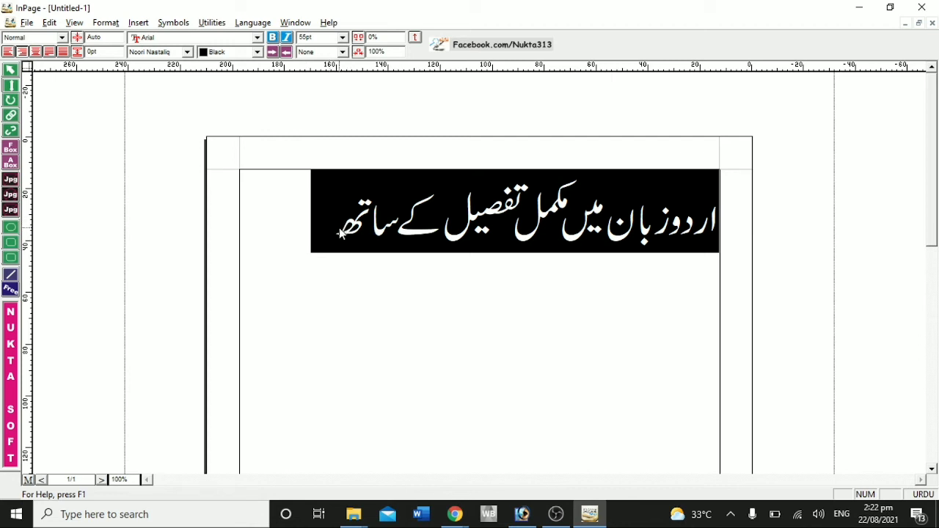
# Step: Add a second line below the first Urdu line reading "اس وڈیو کو دیکھنے کے بعد آپ کی"
pyautogui.click(341, 238)
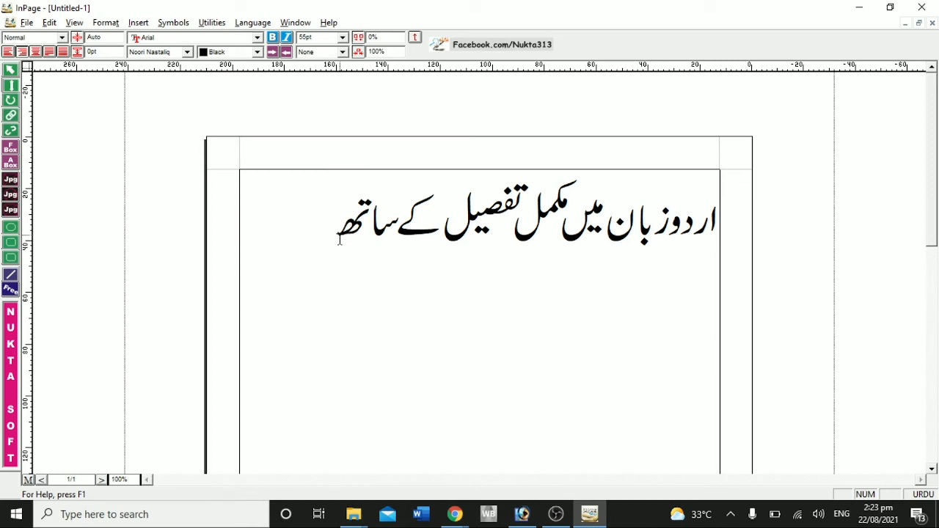
pyautogui.write('اس وڈیوک')
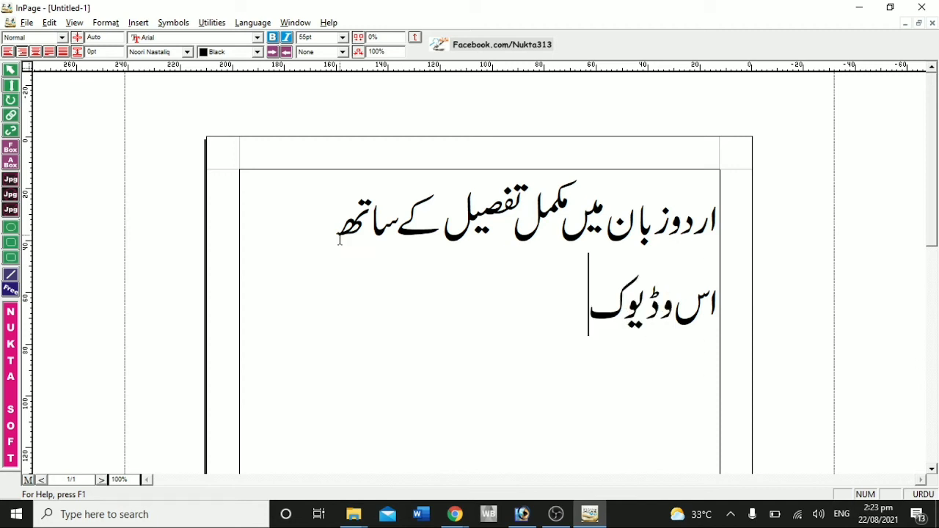
pyautogui.write('ودیکھنے')
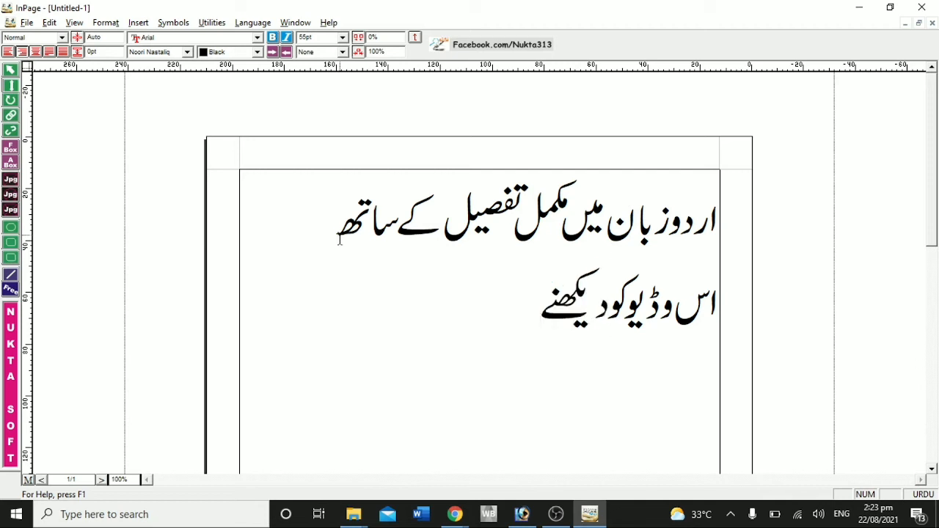
pyautogui.write(' کے ب')
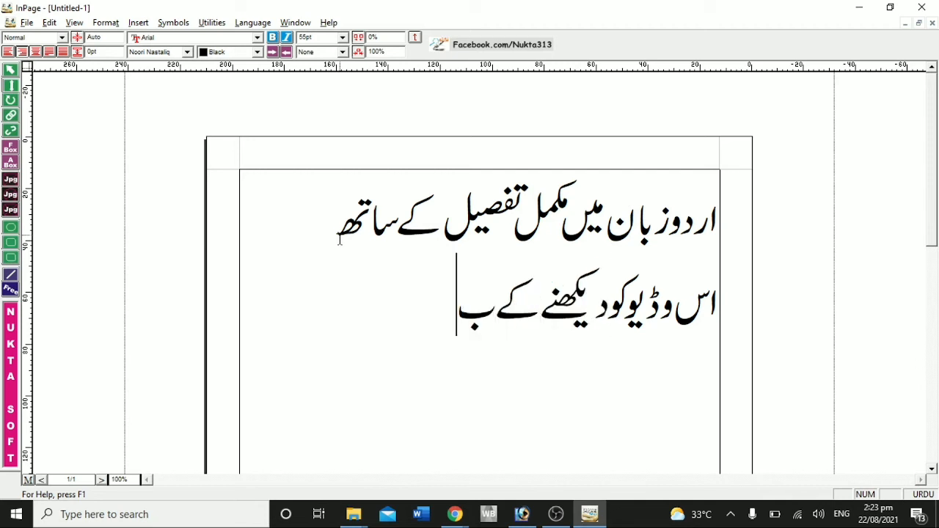
pyautogui.write('عد')
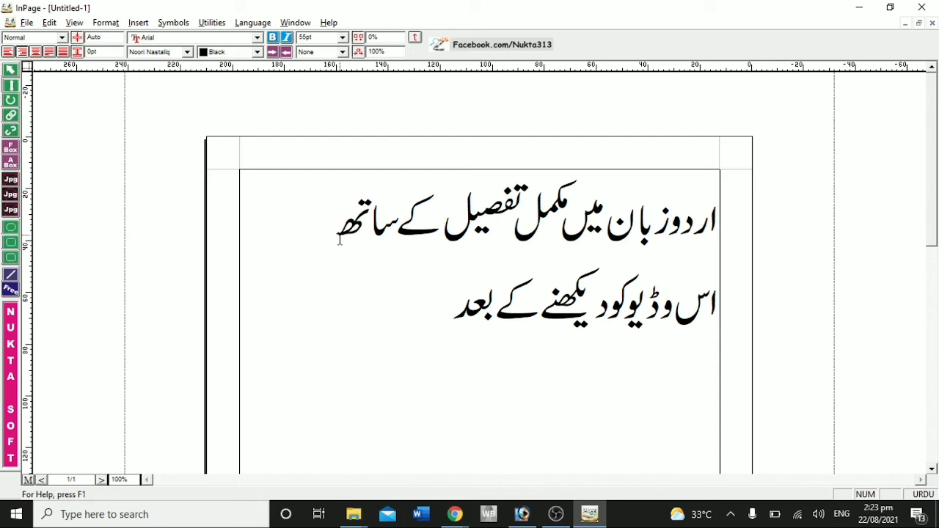
pyautogui.write('آپ')
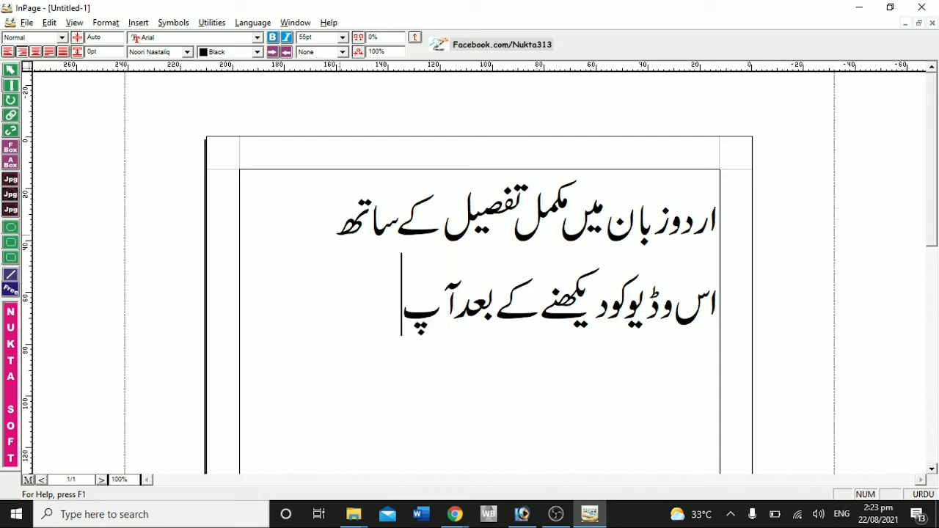
pyautogui.write(' کی')
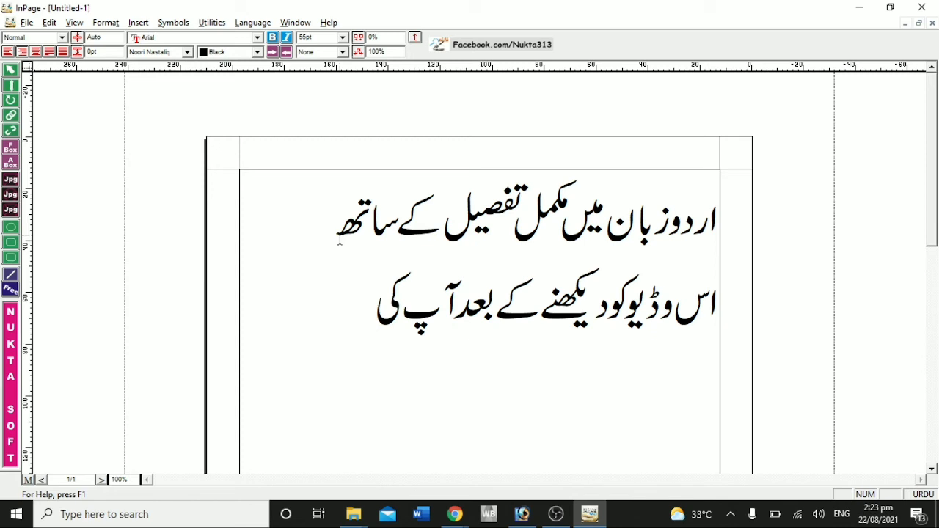
# Step: Add a third Urdu line reading "زندگی بدل جائے گی۔"
pyautogui.press('Return')
pyautogui.write('زند')
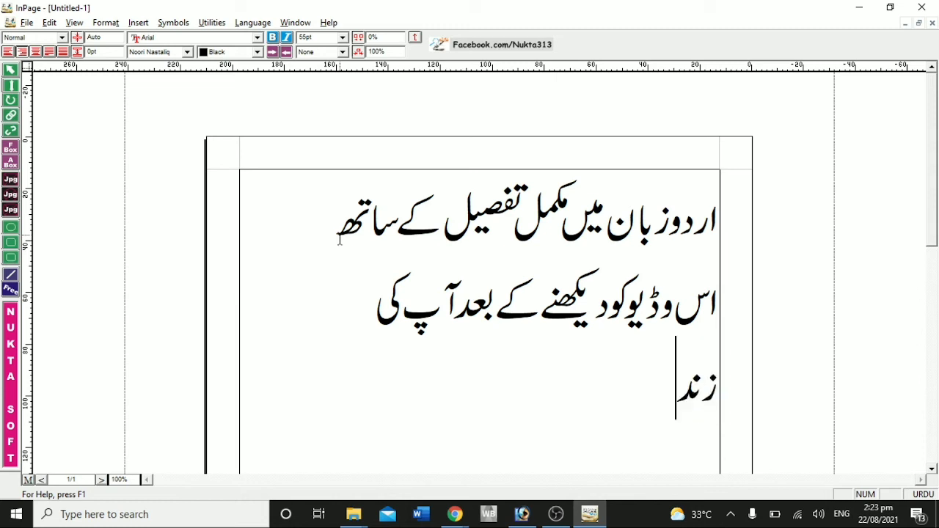
pyautogui.write('گی بدل جا')
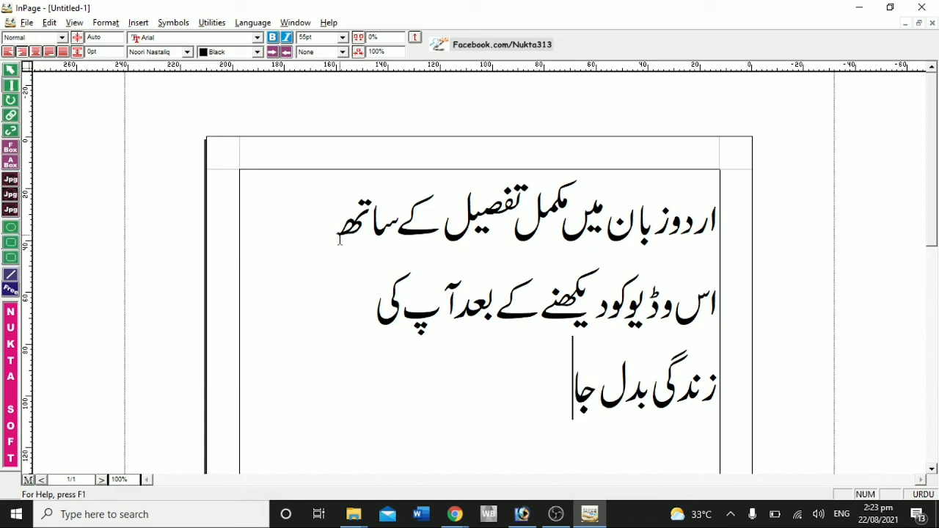
pyautogui.write('ءے')
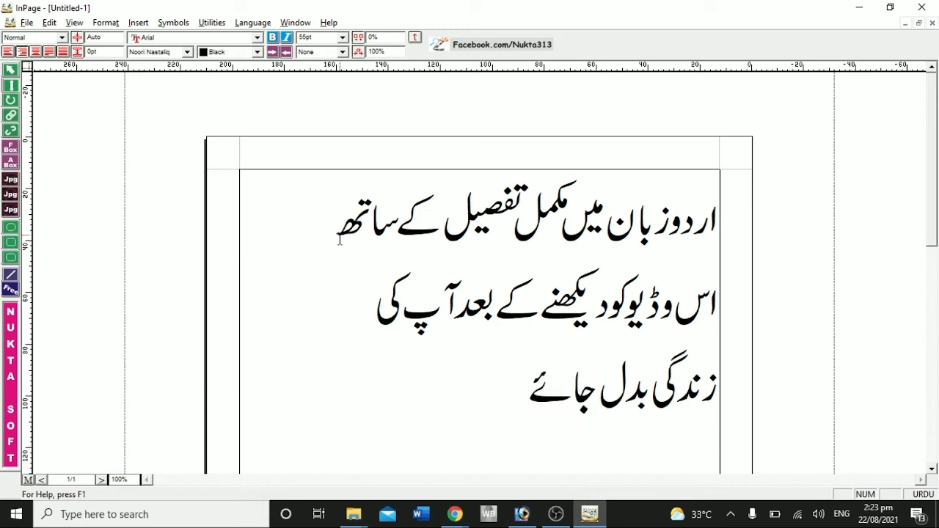
pyautogui.write(' گی۔')
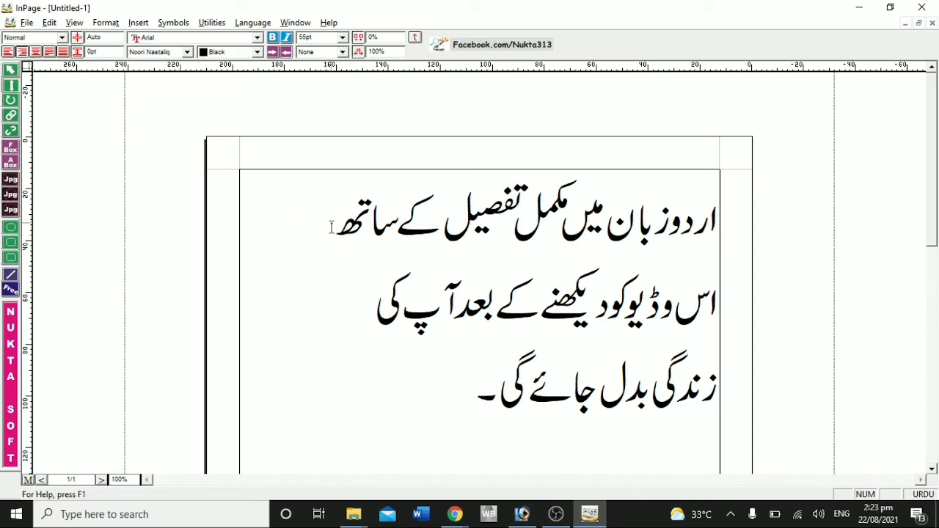
# Step: Export page 1 as an Encapsulated PostScript file named 51 in the YT Urdy folder
pyautogui.click(27, 23)
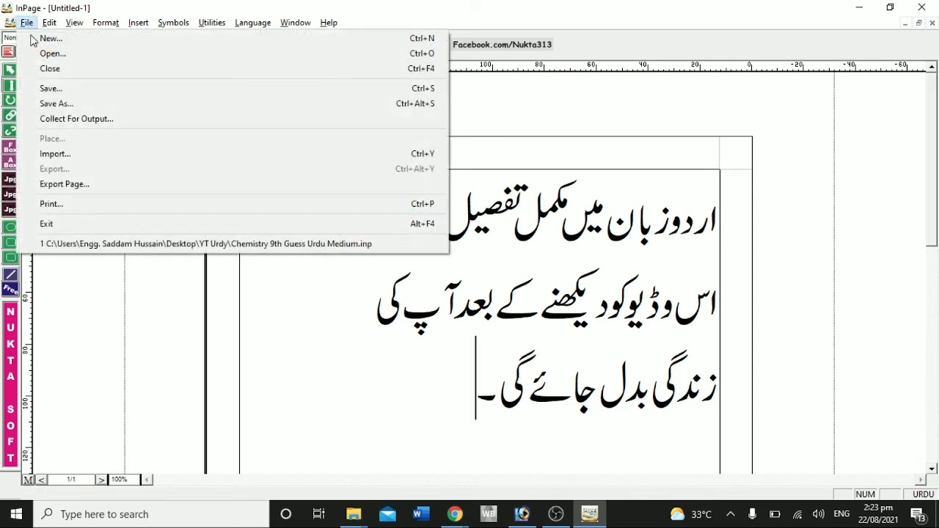
pyautogui.click(78, 184)
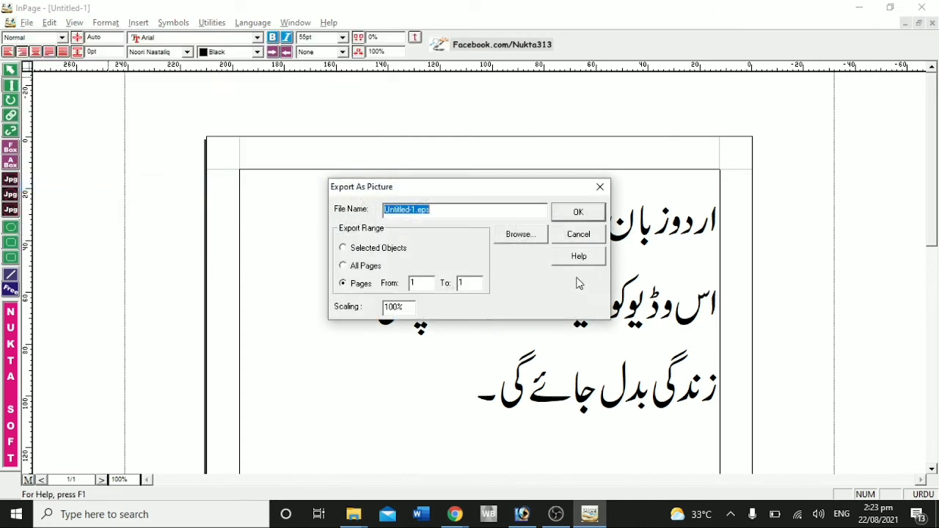
pyautogui.click(530, 238)
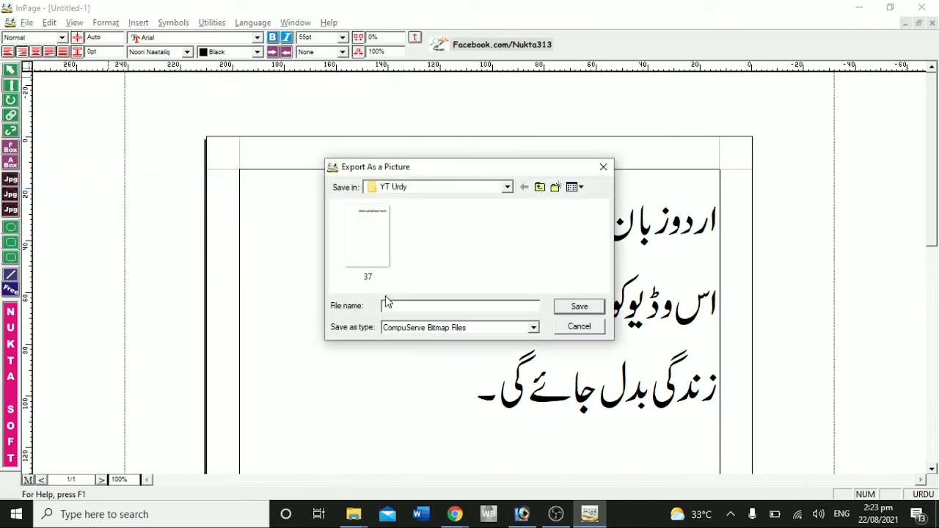
pyautogui.click(422, 331)
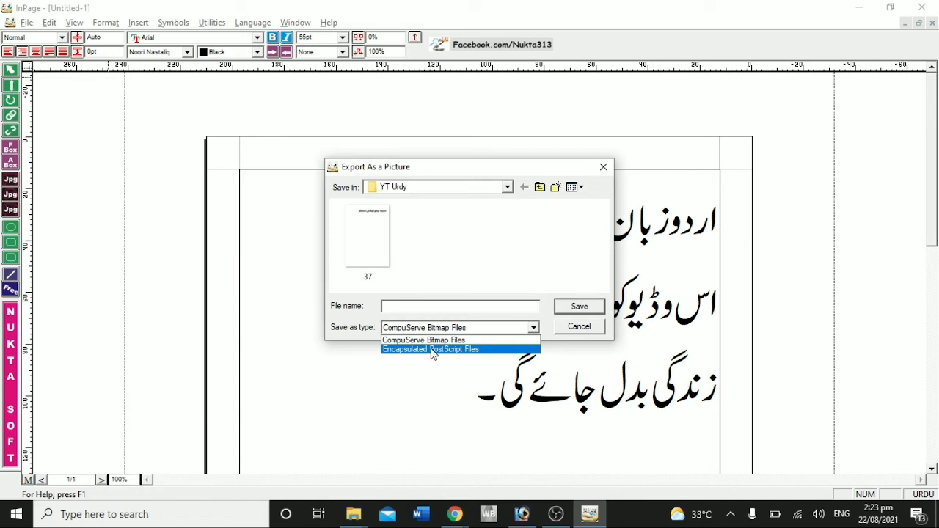
pyautogui.click(434, 350)
pyautogui.click(497, 306)
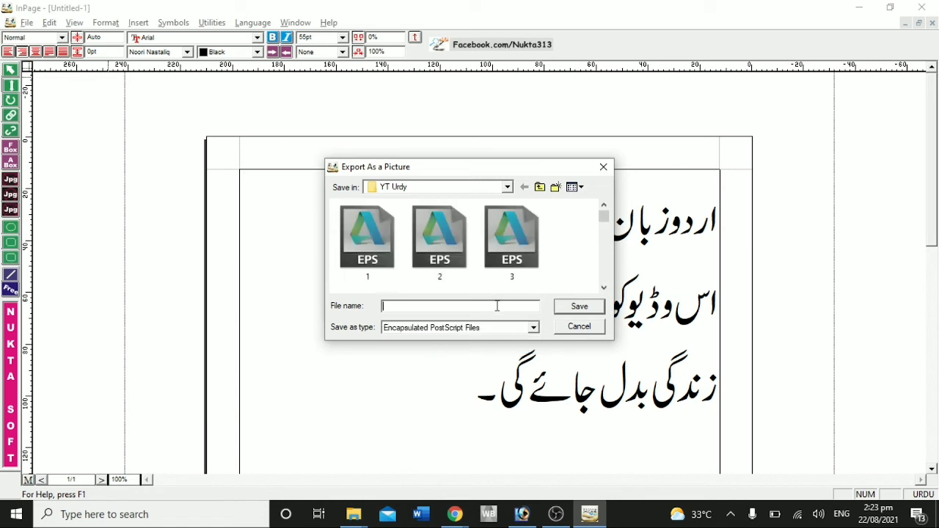
pyautogui.write('5')
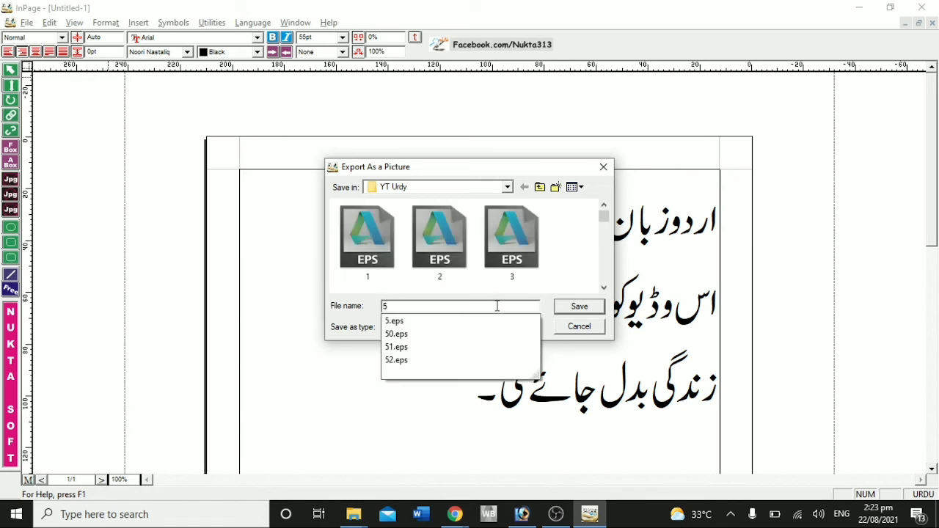
pyautogui.write('1')
pyautogui.click(567, 308)
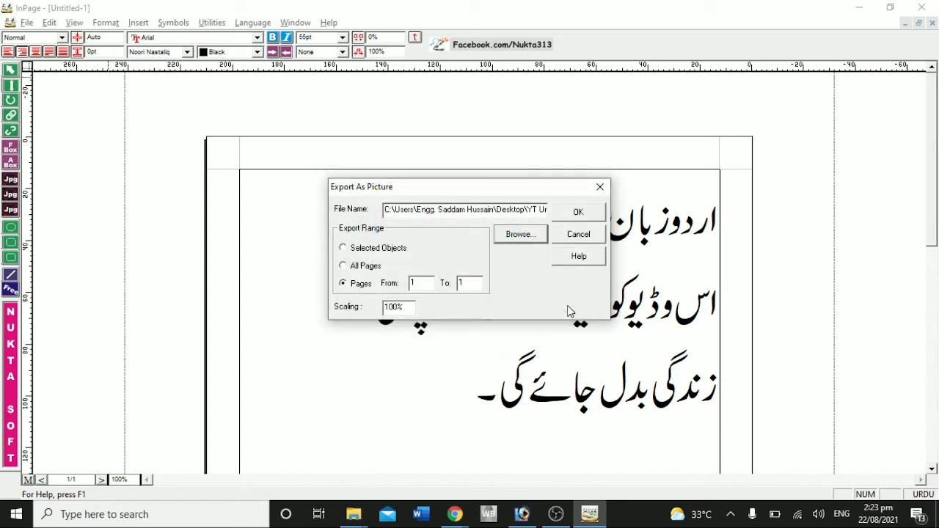
pyautogui.click(579, 213)
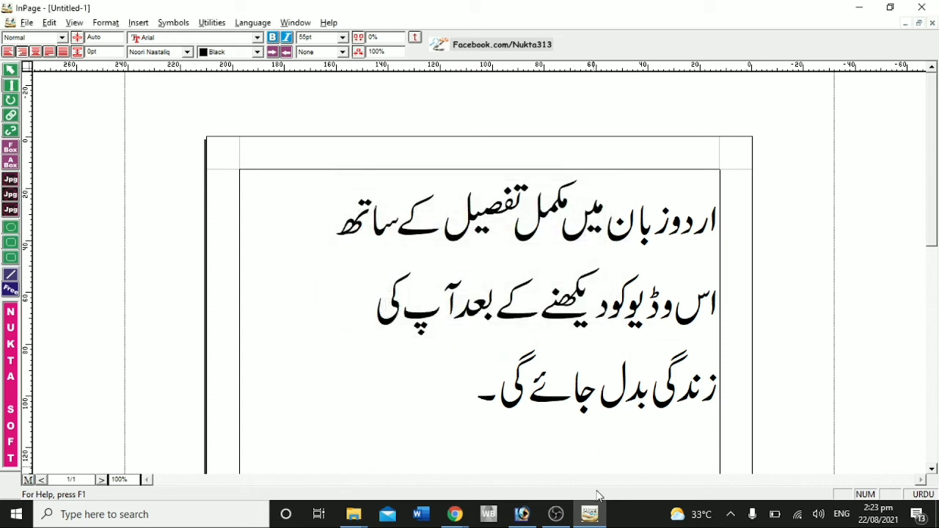